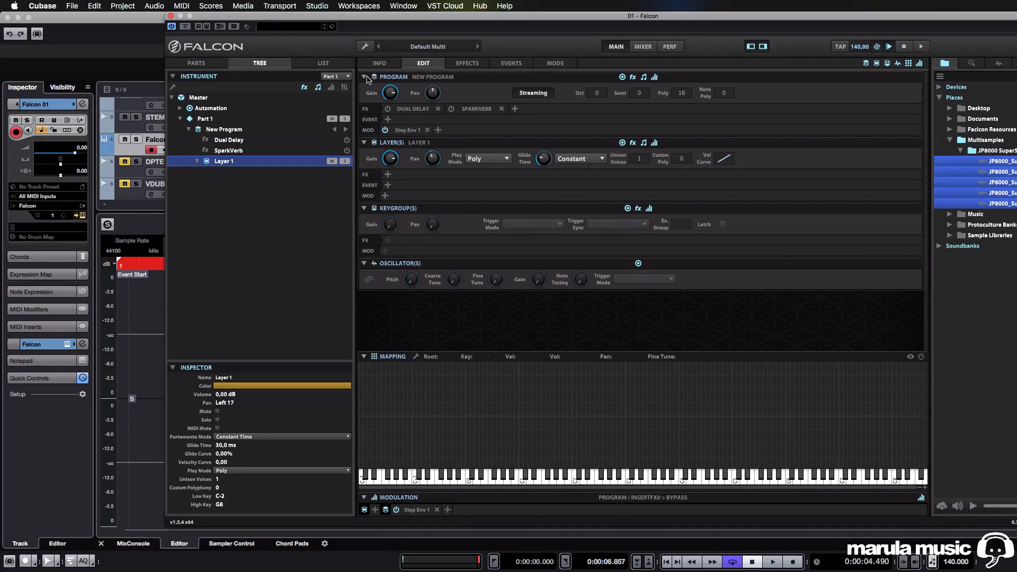
Move the Falcon window aside and delete the lead-in of the STEMS-11 event before its first hit
left_click_drag(370, 22, 671, 28)
left_click(445, 150)
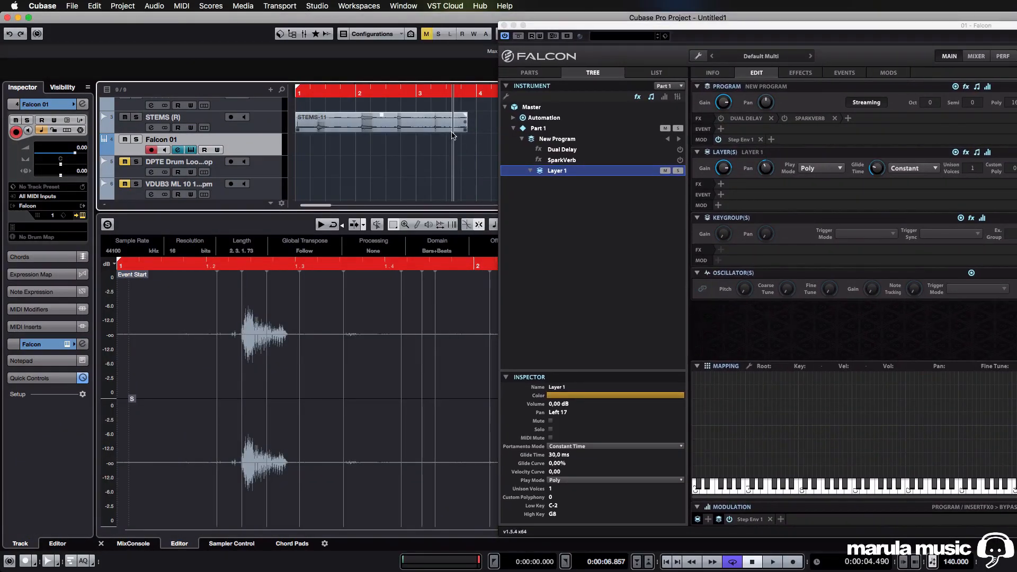
left_click(453, 129)
left_click(358, 170)
key("h")
key("h")
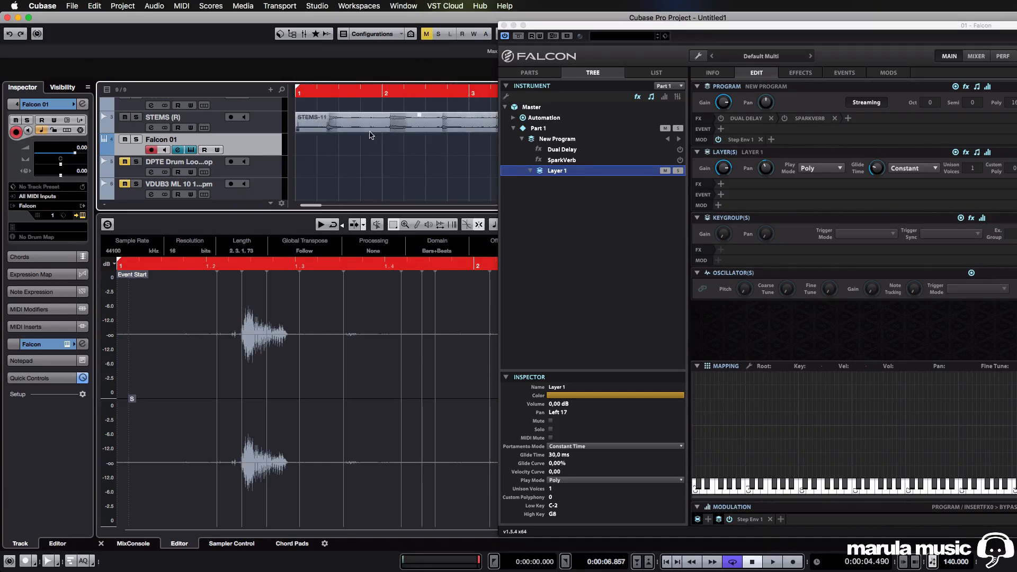
left_click(360, 130)
left_click(339, 153)
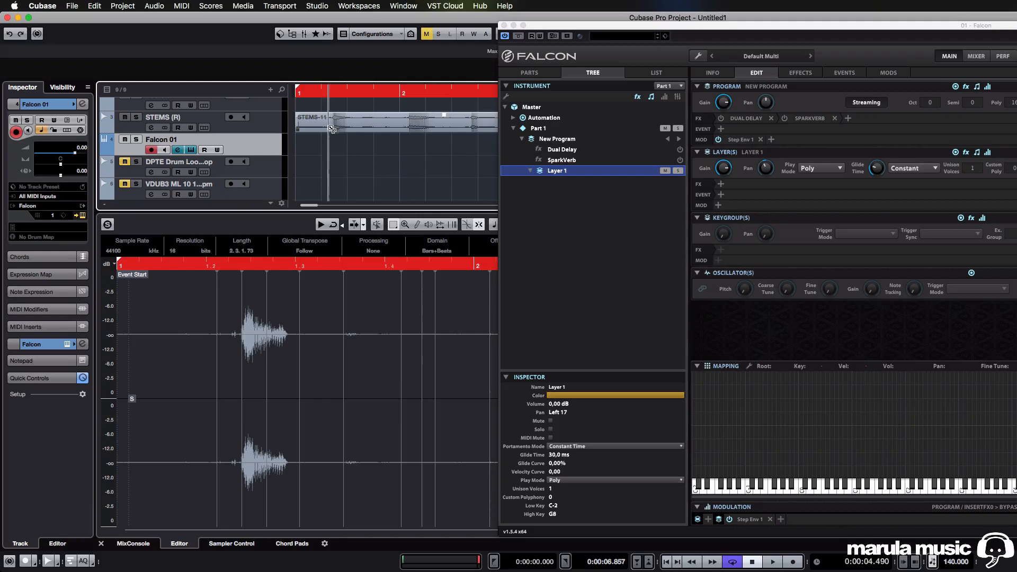
left_click(329, 127, "alt")
left_click(322, 129)
key("Delete")
left_click(321, 135)
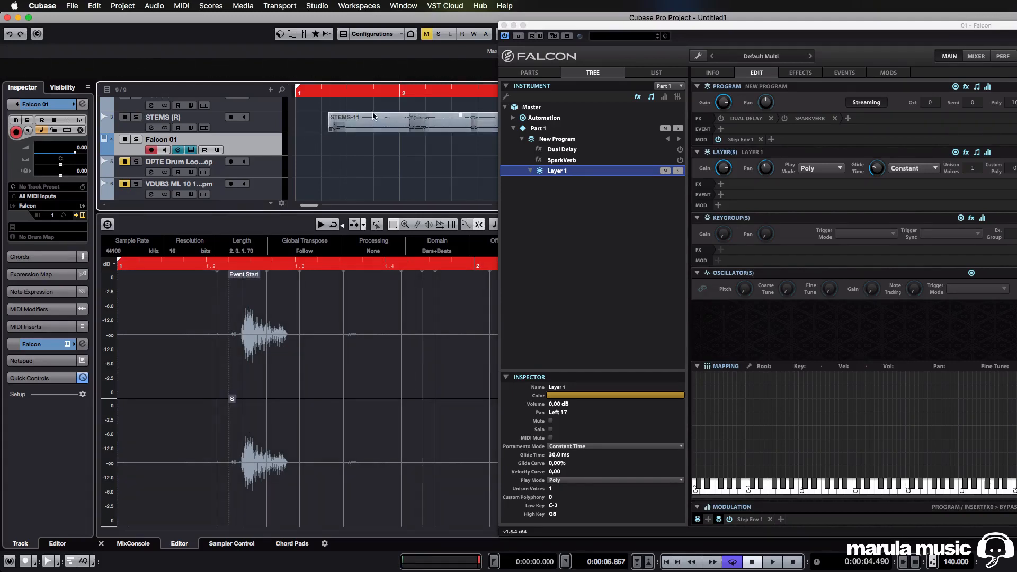
Move the trimmed STEMS-11 event to bar 1 and return the playback position to the project start
left_click_drag(373, 123, 340, 124)
left_click(351, 152)
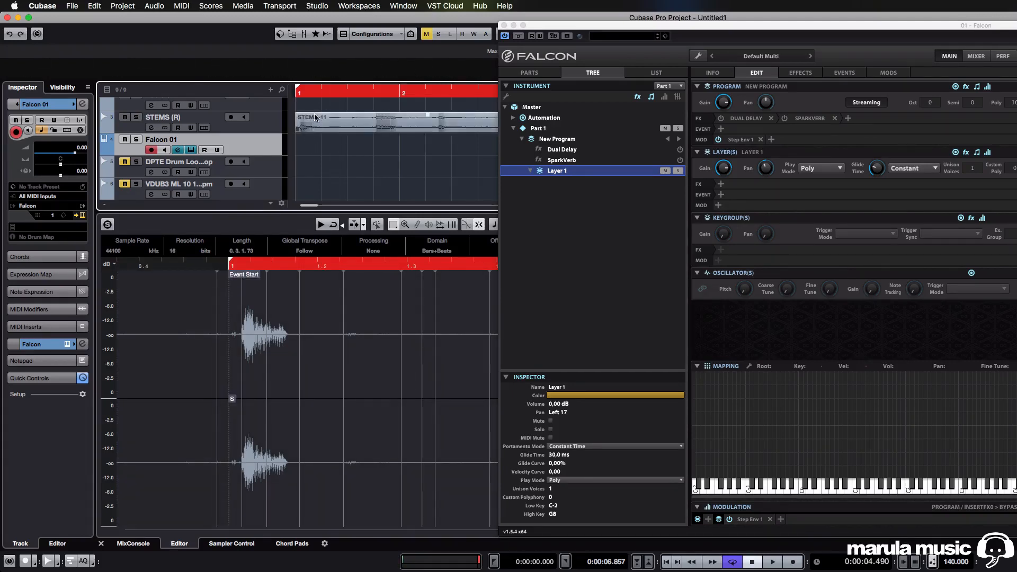
left_click(373, 126)
left_click(330, 137)
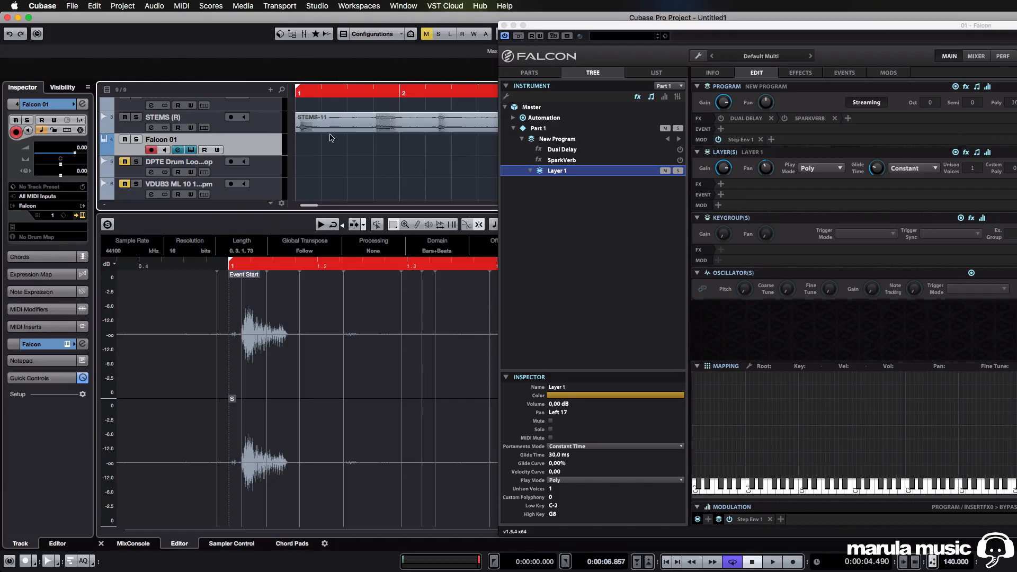
left_click(313, 93)
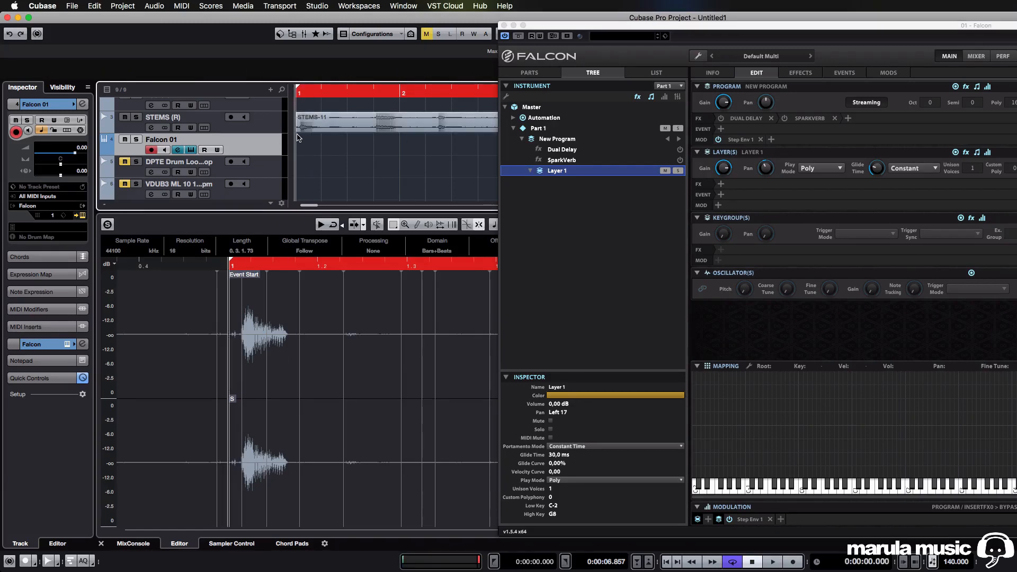
Play the STEMS-11 event from the project start to audition its hits, stopping around bar 3
key("g")
key("g")
key("g")
key("g")
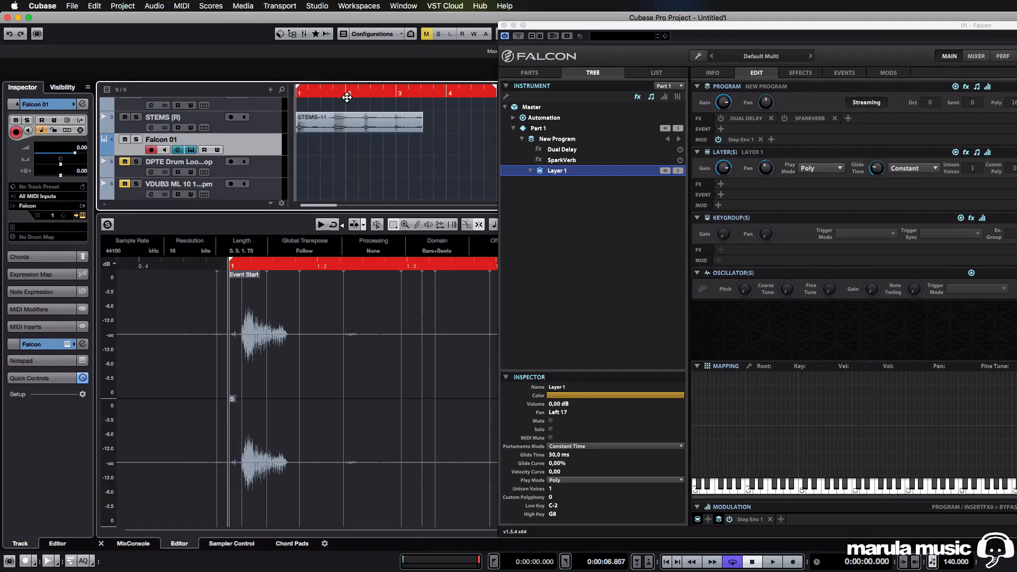
left_click(347, 97)
left_click_drag(313, 94, 247, 97)
left_click(343, 124)
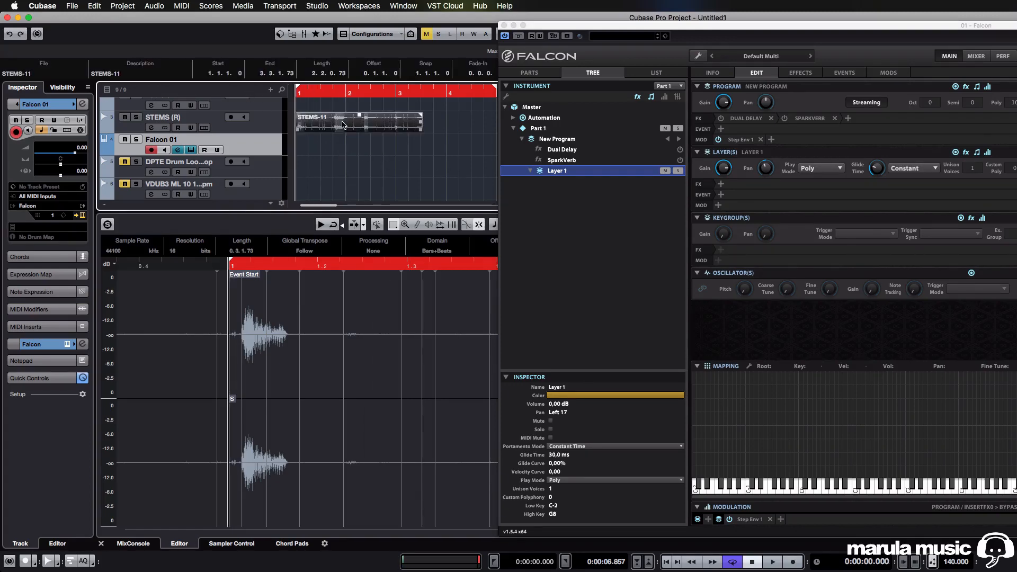
left_click(329, 158)
scroll(329, 158, "up", 2)
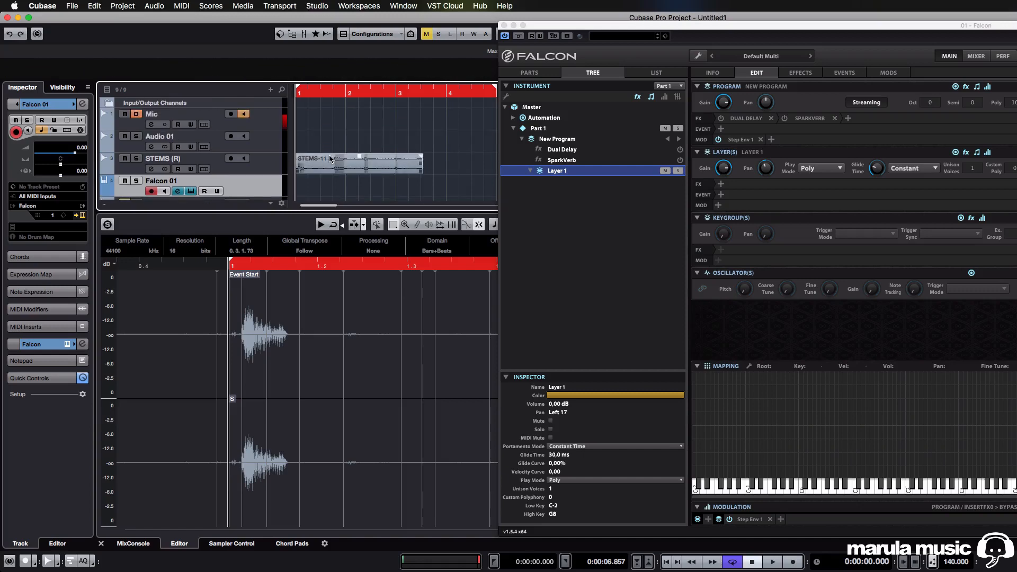
left_click(318, 171)
left_click(320, 129)
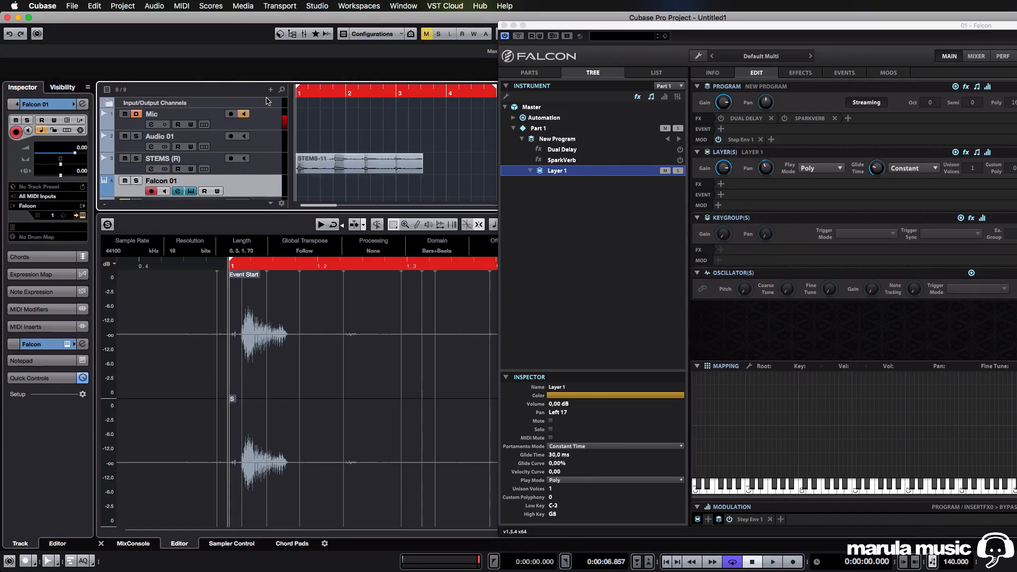
key("space")
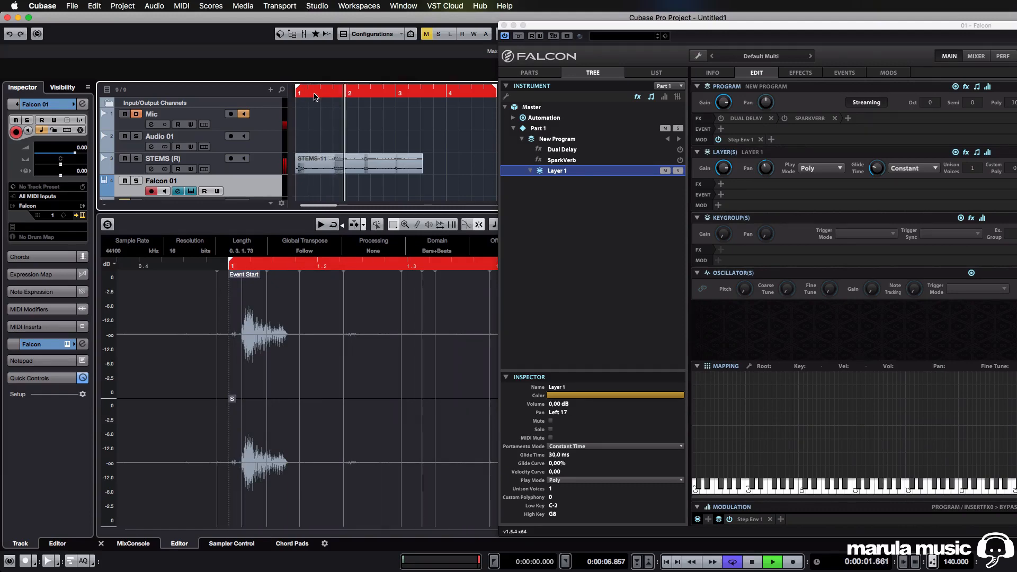
left_click(402, 170)
key("space")
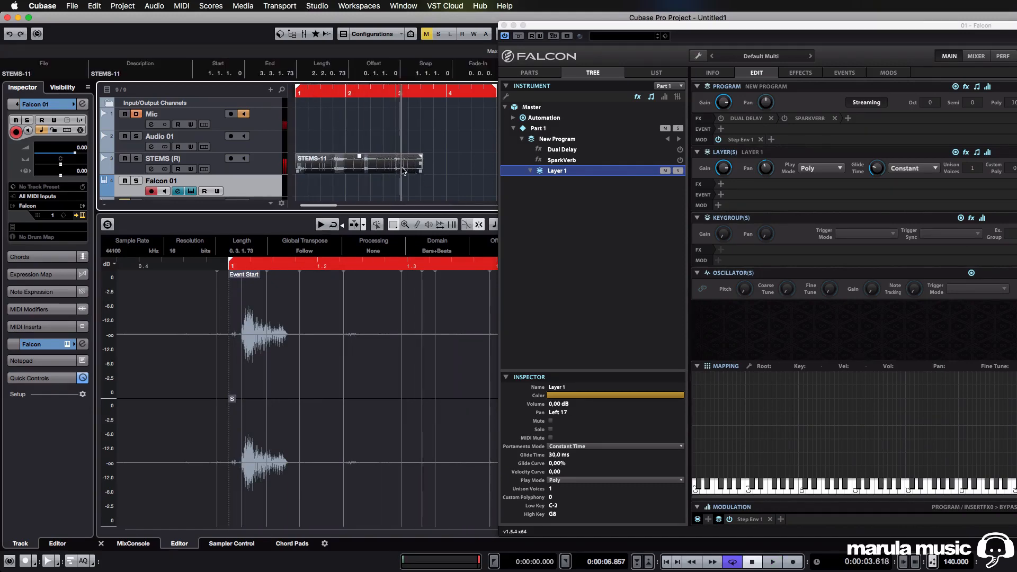
Split the STEMS-11 event after its first hit and move the remaining part about one bar later
left_click(356, 192)
left_click(318, 172)
left_click(317, 170, "alt")
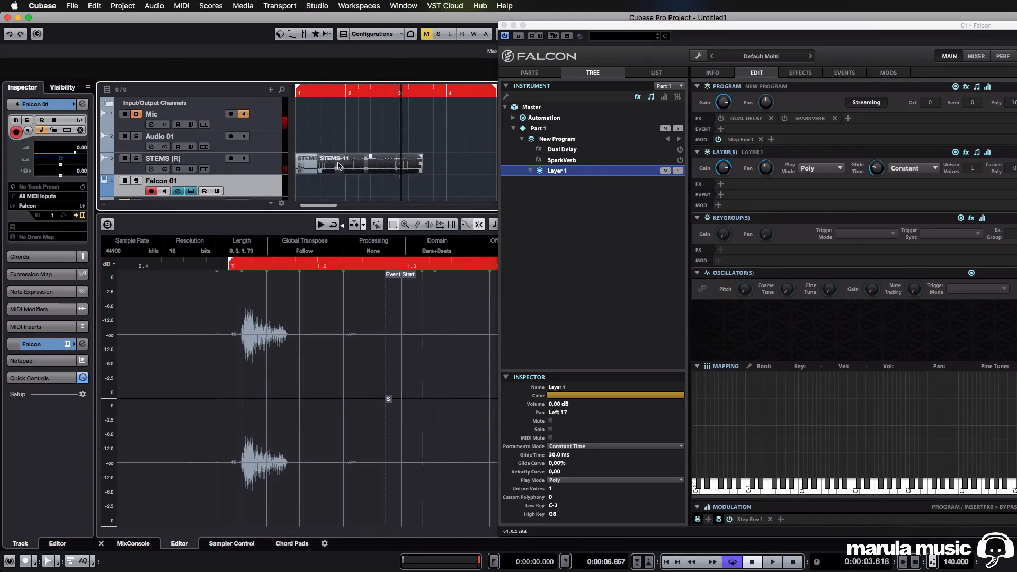
left_click_drag(339, 165, 392, 166)
Set the locators around the first STEMS-11 slice and return the playback position to the start
left_click(316, 170)
left_click(307, 92)
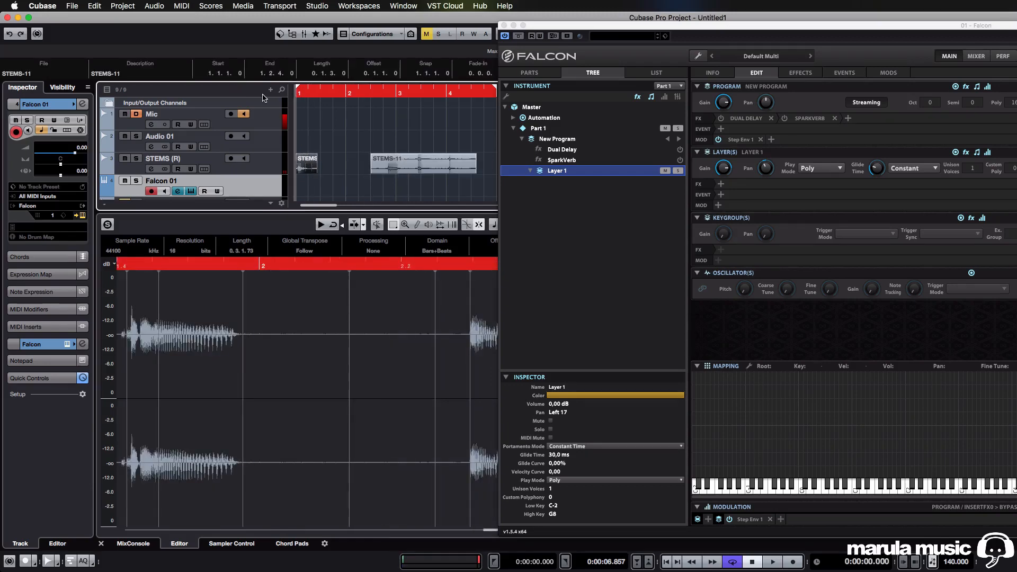
key("p")
key("h")
key("h")
key("h")
key("h")
key("h")
key("h")
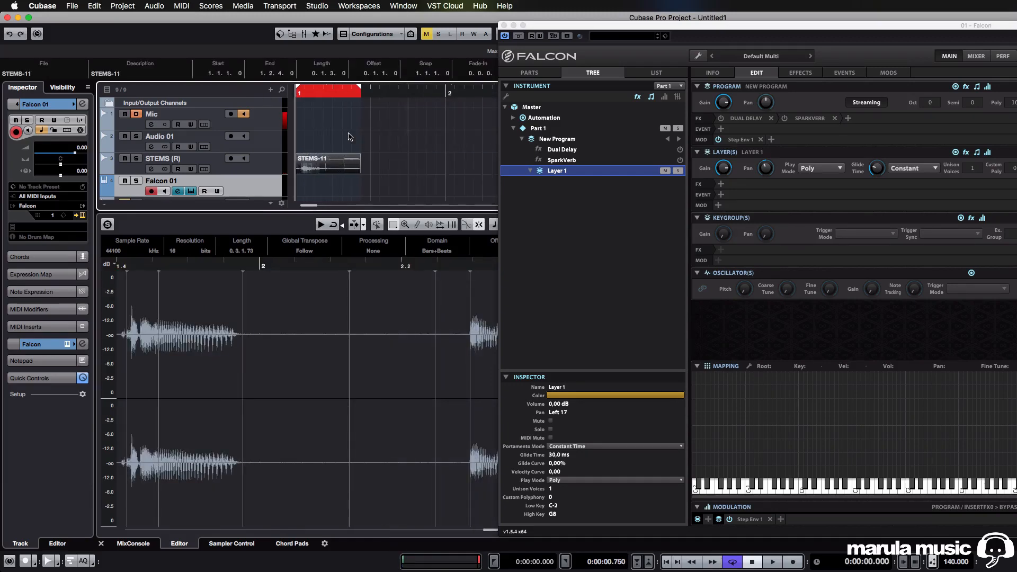
key("h")
key("h")
key("h")
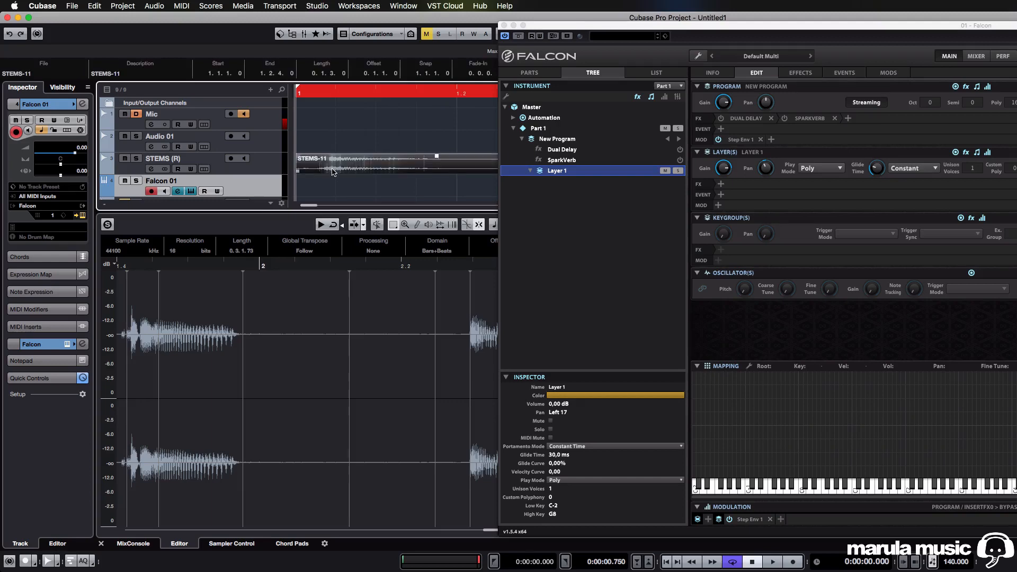
Open the first STEMS-11 slice in the Sample Editor and close the Falcon window
double_click(356, 169)
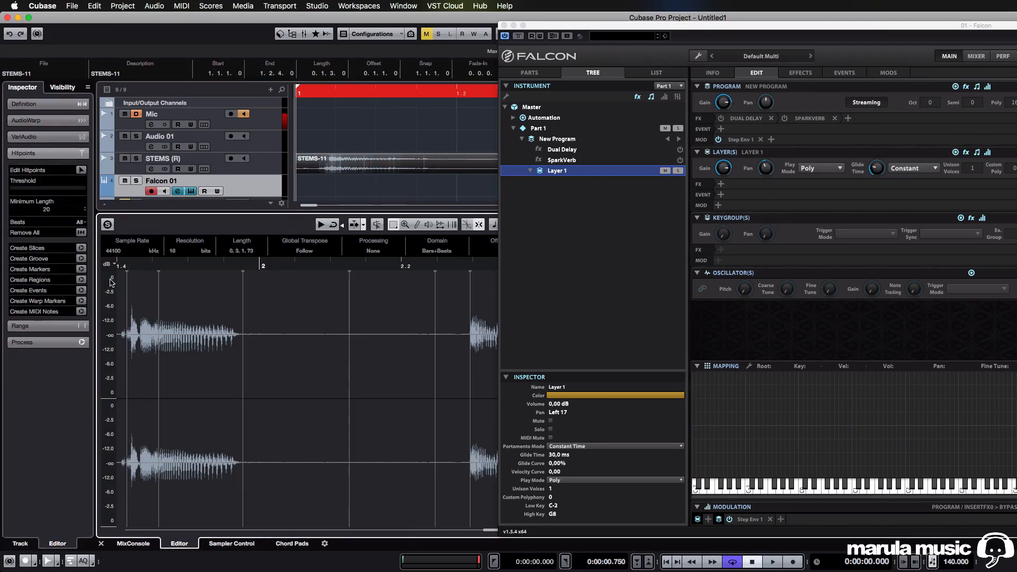
key("h")
key("h")
key("h")
key("h")
key("h")
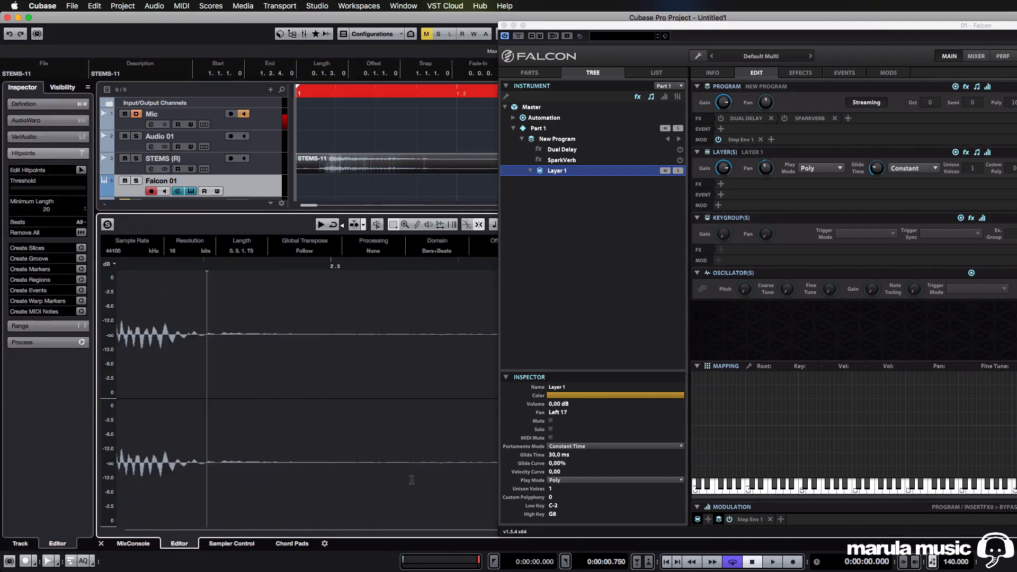
left_click(503, 25)
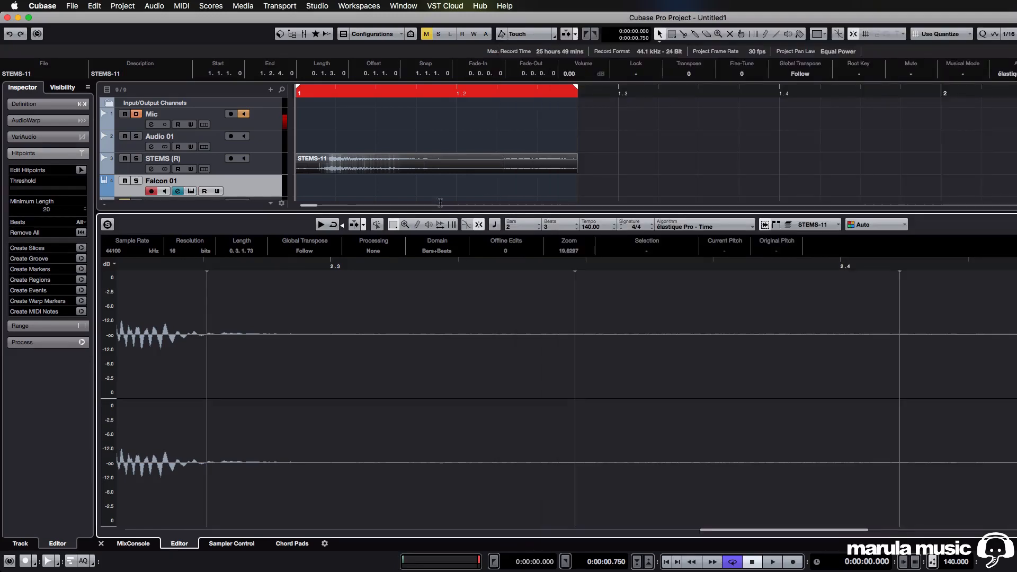
Move the slice's event start to the onset of the hit in the waveform and align the event to bar 1
left_click(390, 109)
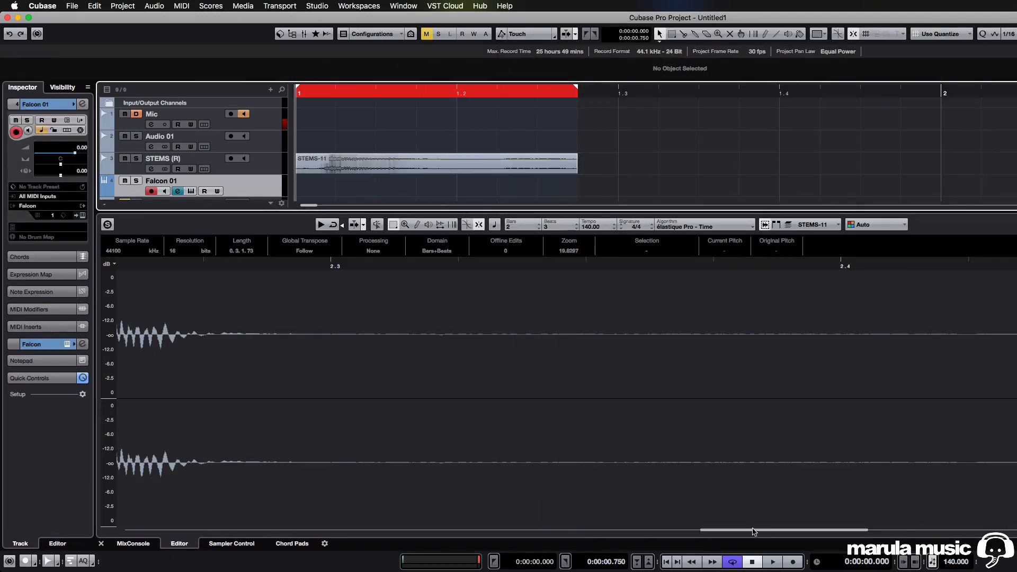
left_click_drag(754, 531, 273, 531)
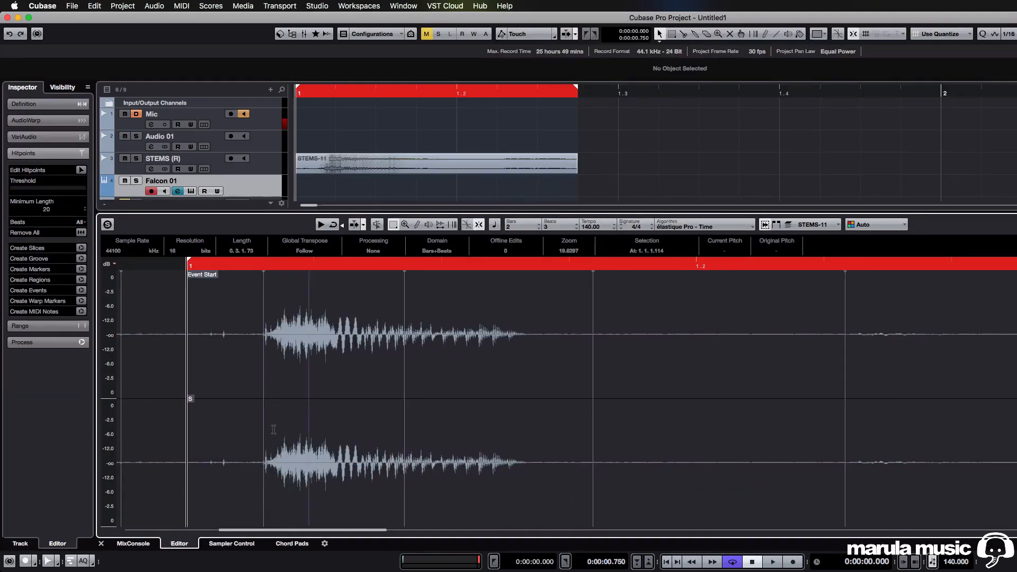
left_click_drag(264, 435, 124, 427)
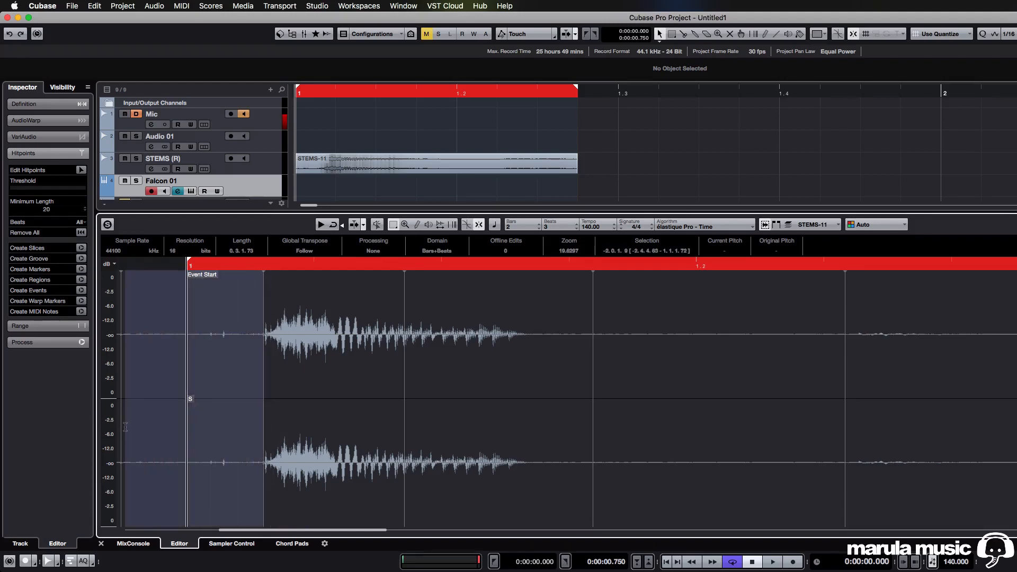
left_click_drag(206, 276, 281, 298)
left_click(332, 166)
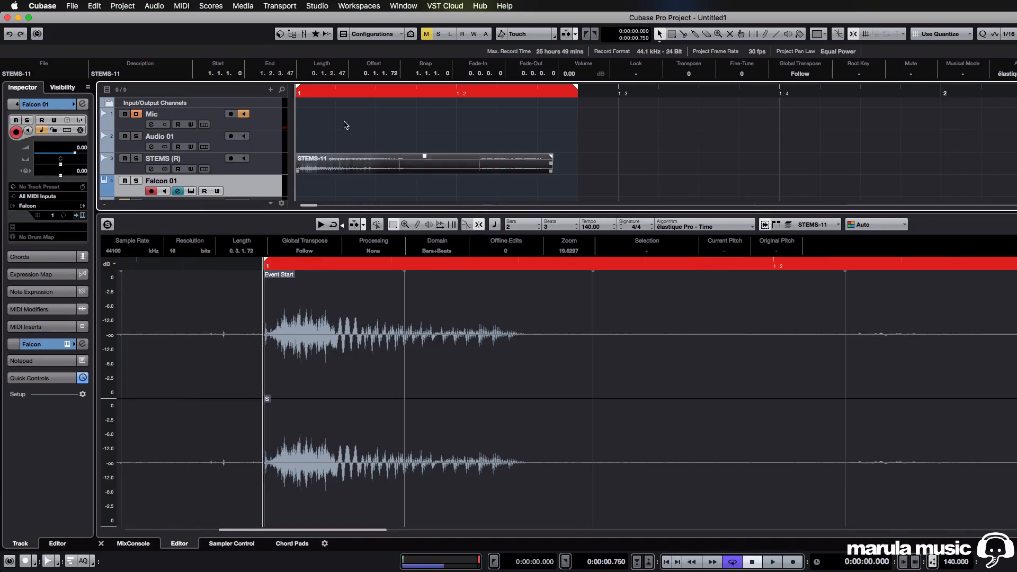
Loop playback around the trimmed event and shift its event start into the hit, to position 1. 1. 1. 28
key("p")
key("space")
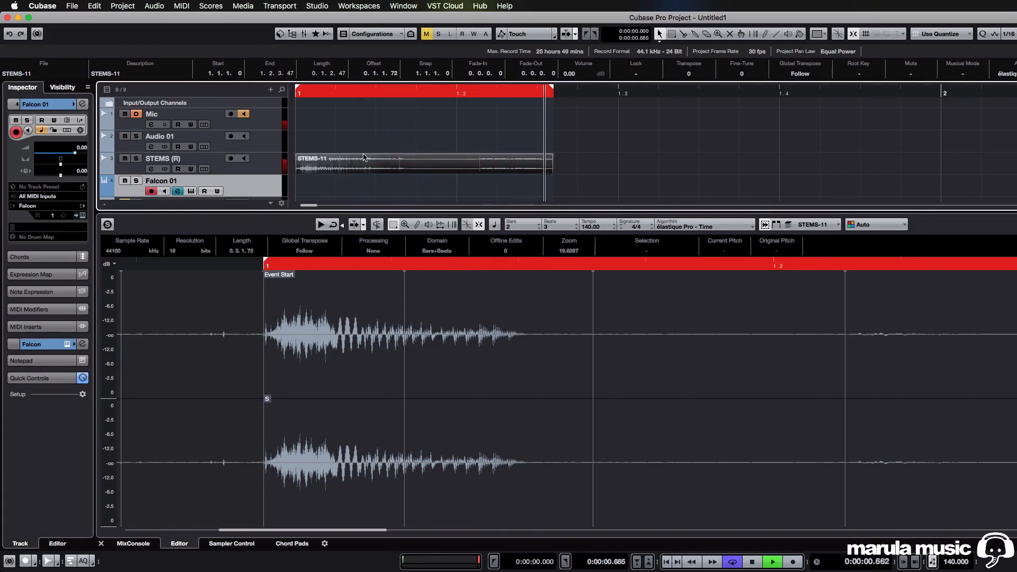
left_click_drag(279, 274, 311, 282)
left_click(481, 164)
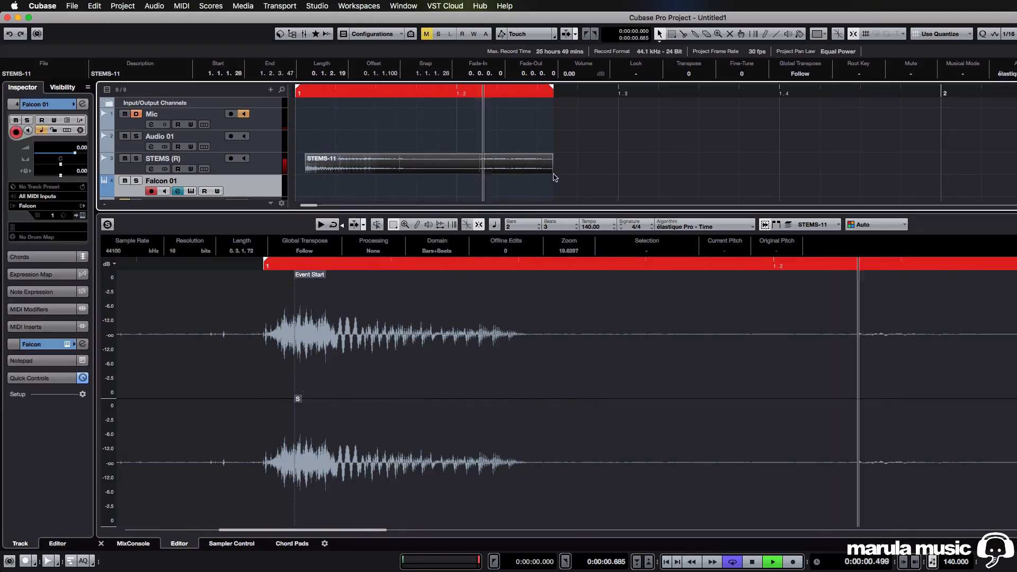
Shorten the event to end at 1. 2. 1. 0 with a long fade-out and bounce it, replacing the original
left_click_drag(551, 172, 381, 156)
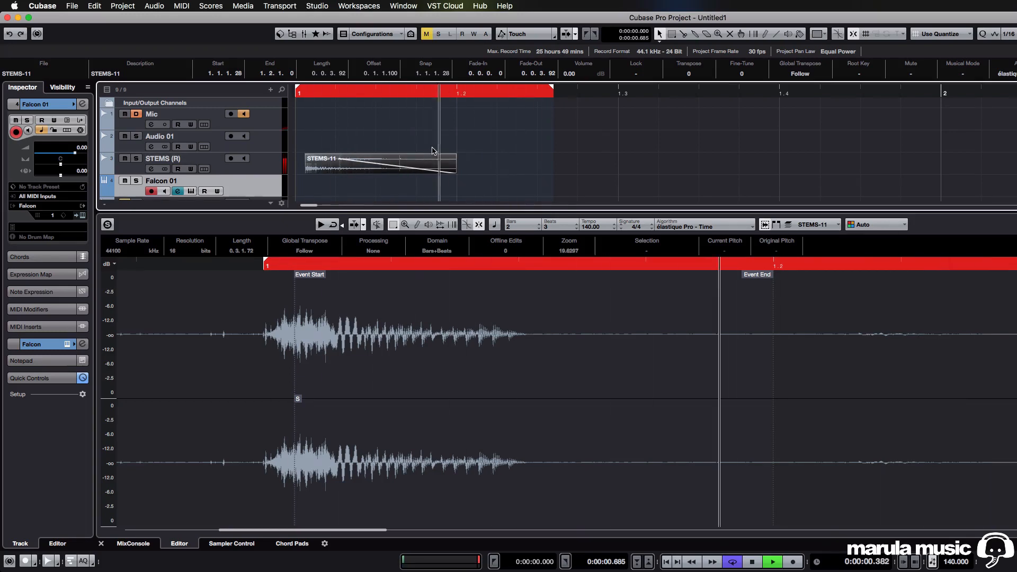
key("space")
key("super+b")
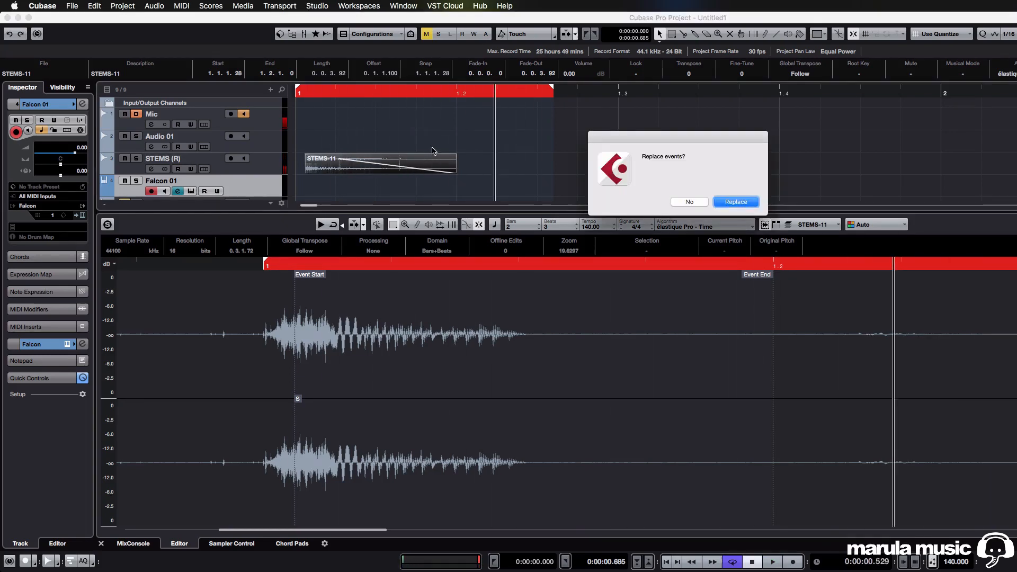
left_click(736, 202)
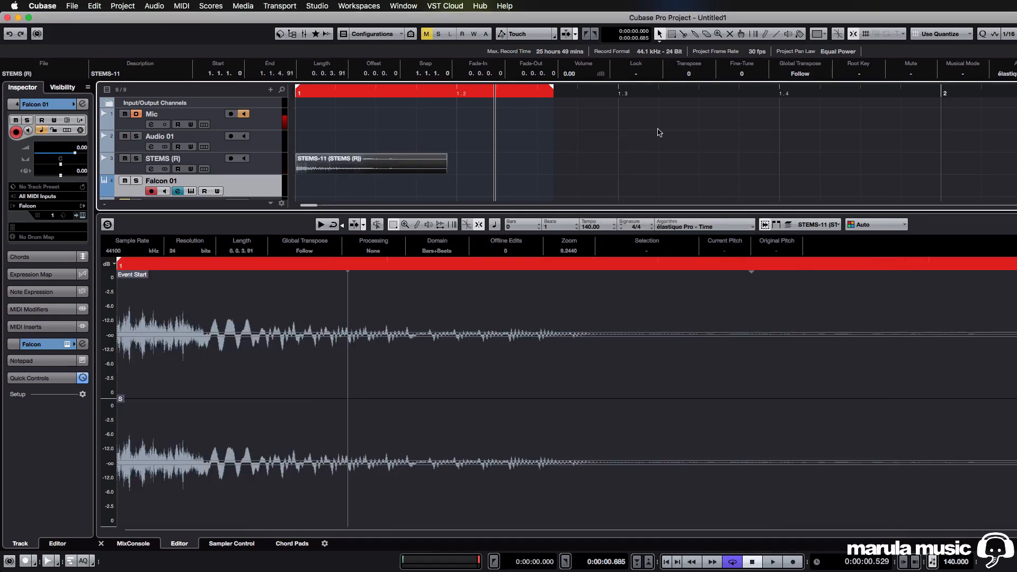
Reopen Falcon beside the arrangement and load the bounced STEMS-11 event into the mapping area of Layer 1
scroll(295, 147, "down", 2)
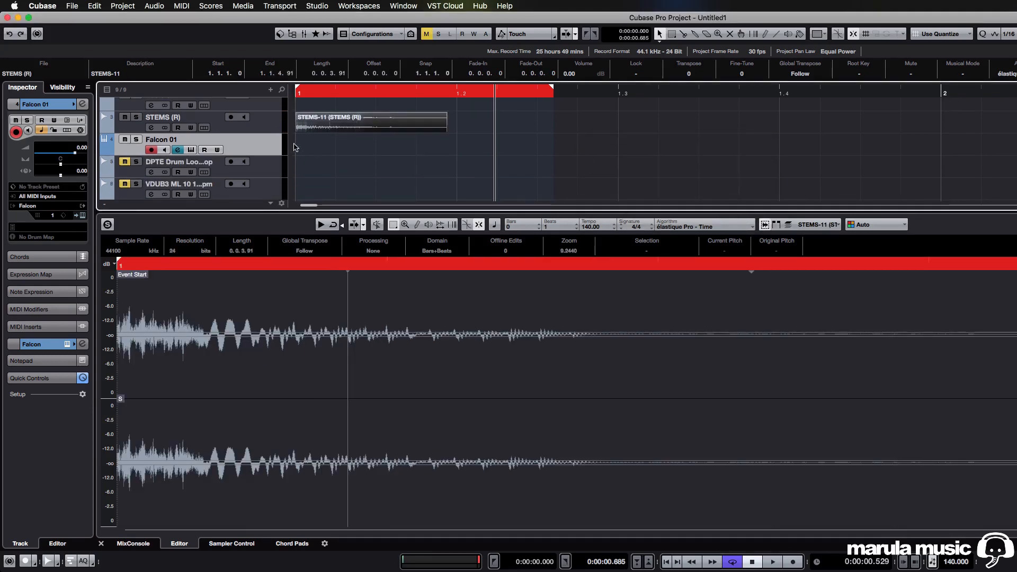
left_click(190, 150)
left_click_drag(691, 35, 593, 26)
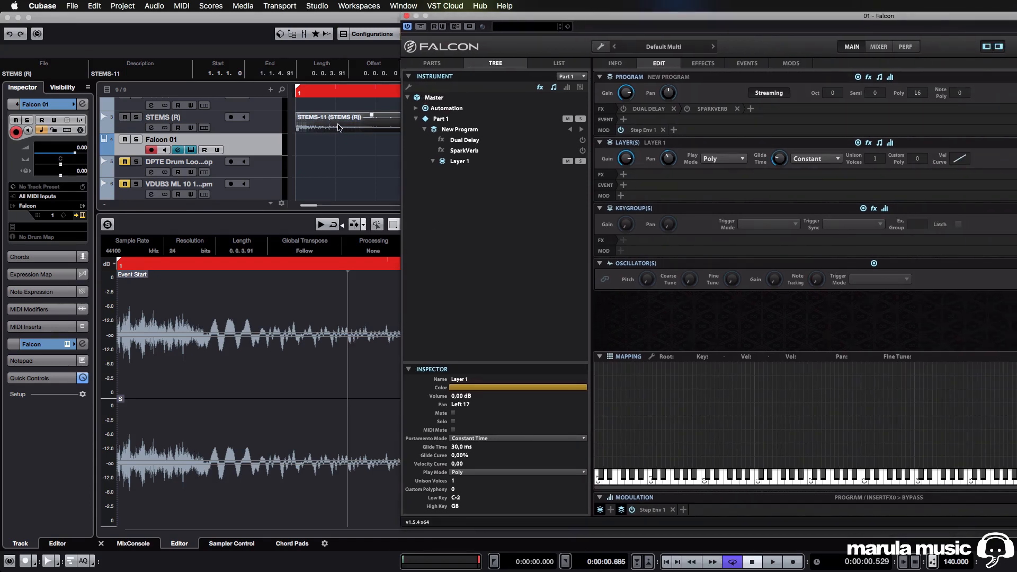
left_click_drag(337, 124, 853, 369)
left_click_drag(719, 16, 404, 8)
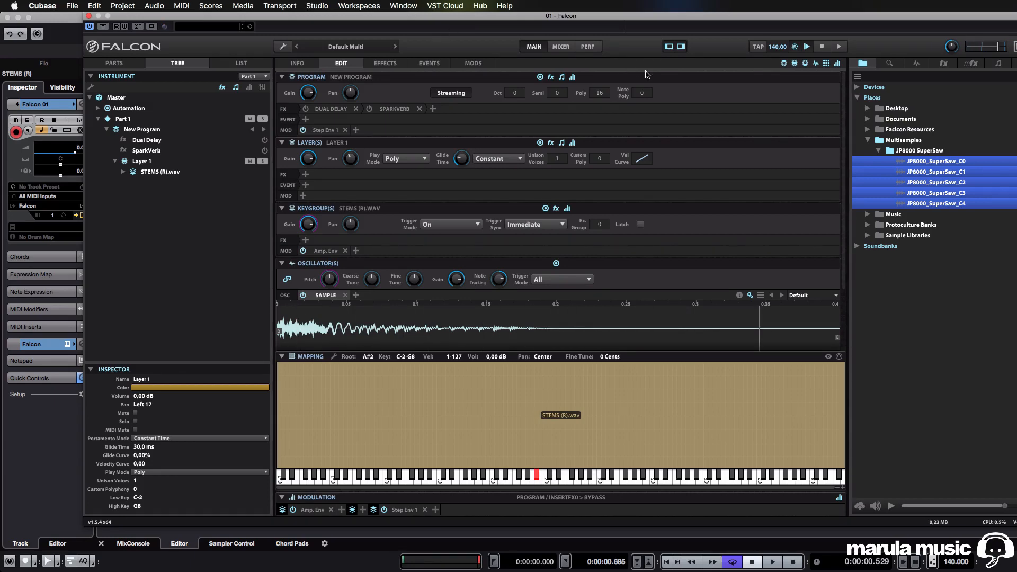
left_click_drag(404, 17, 376, 17)
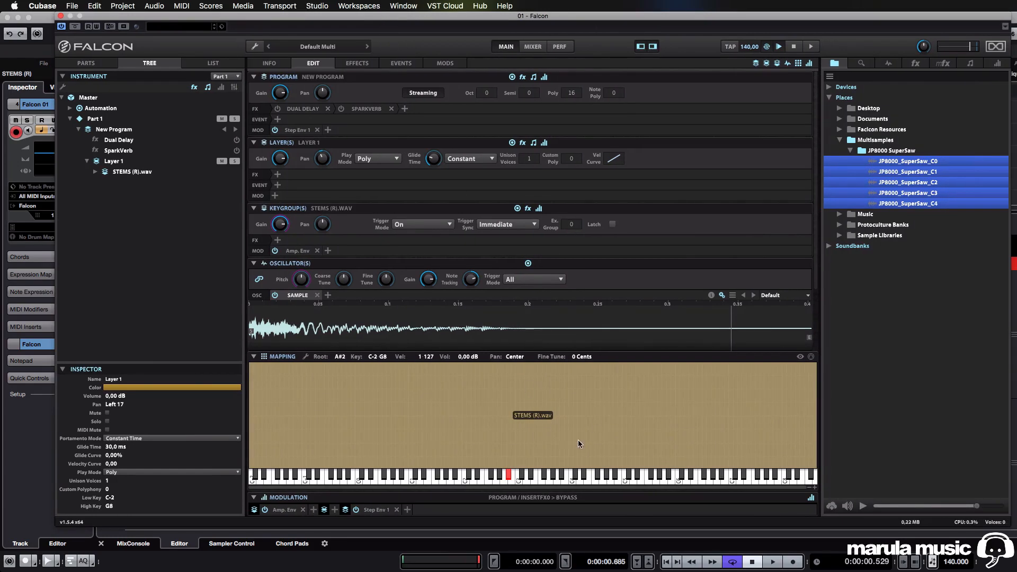
Change the STEMS (R).wav keygroup's oscillator type from Sample to Pluck
left_click(296, 295)
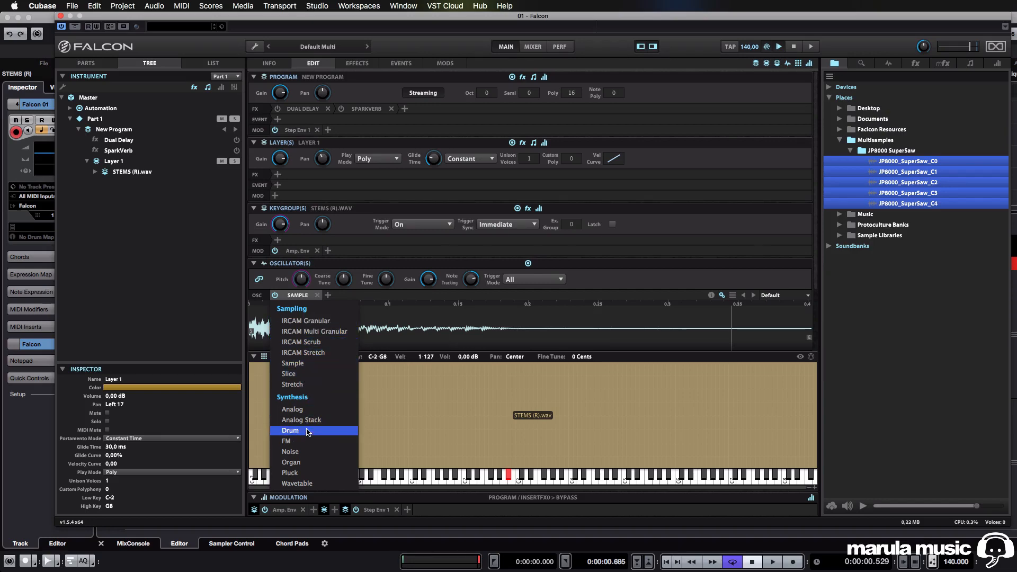
left_click(310, 473)
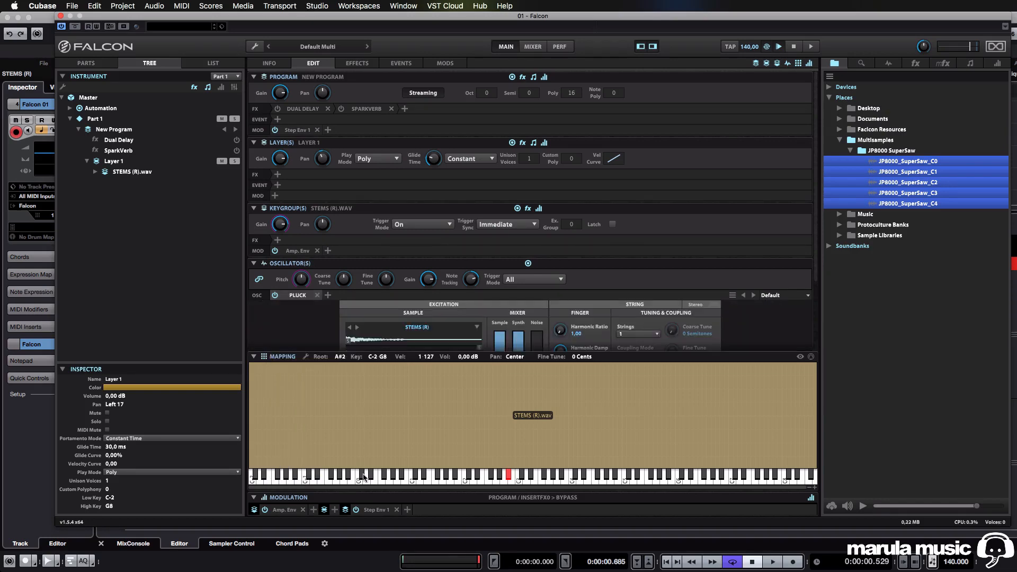
Audition the Pluck oscillator's excitation sources by muting the Synth and Sample mixer levels in turn
scroll(315, 339, "down", 2)
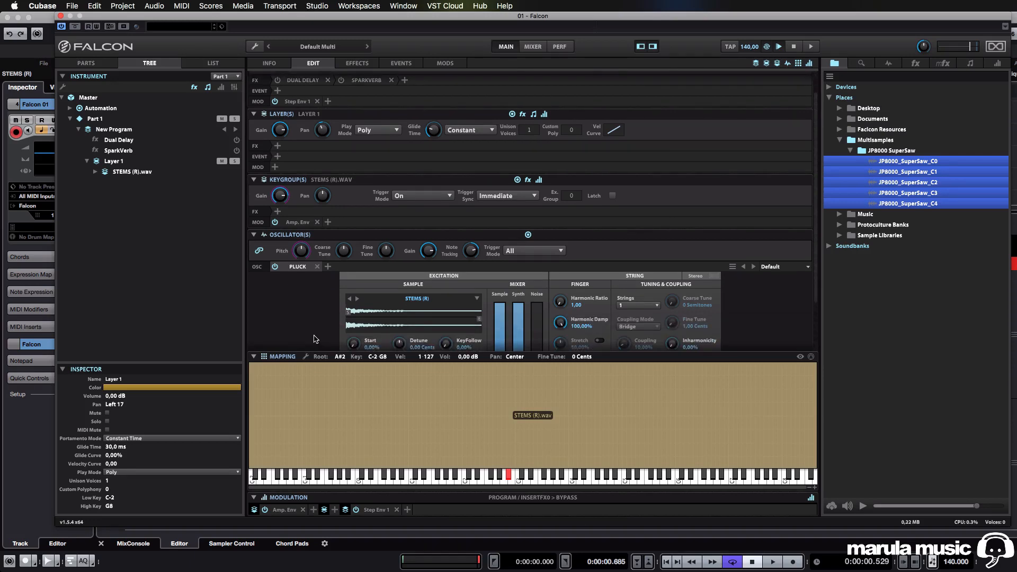
scroll(315, 336, "down", 4)
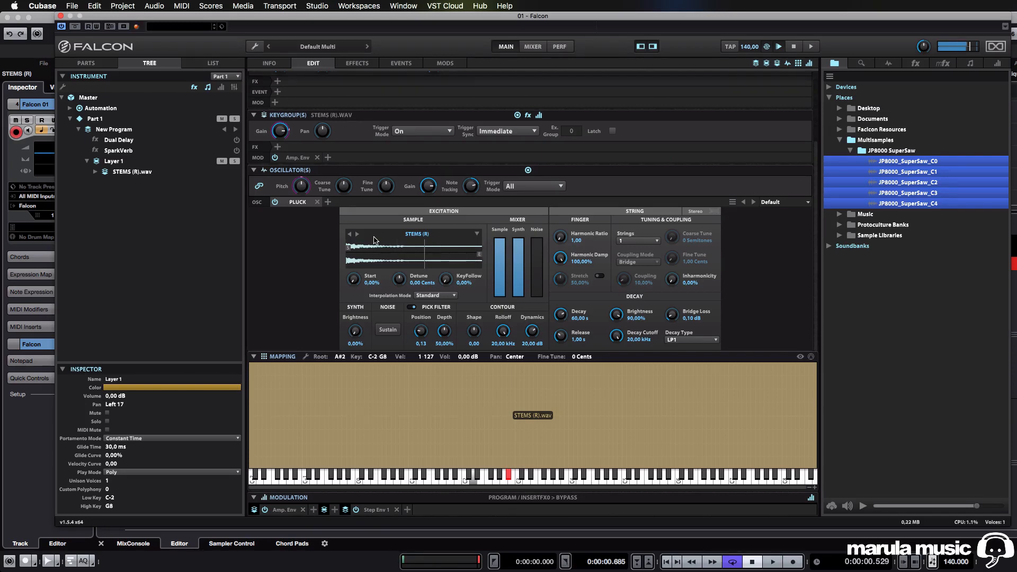
left_click(352, 279)
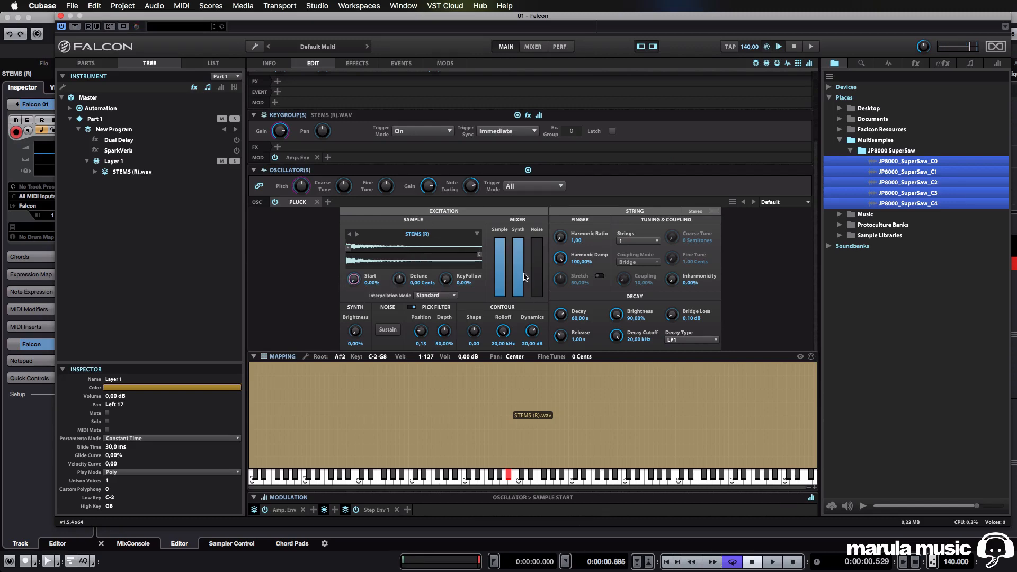
left_click_drag(524, 276, 518, 301)
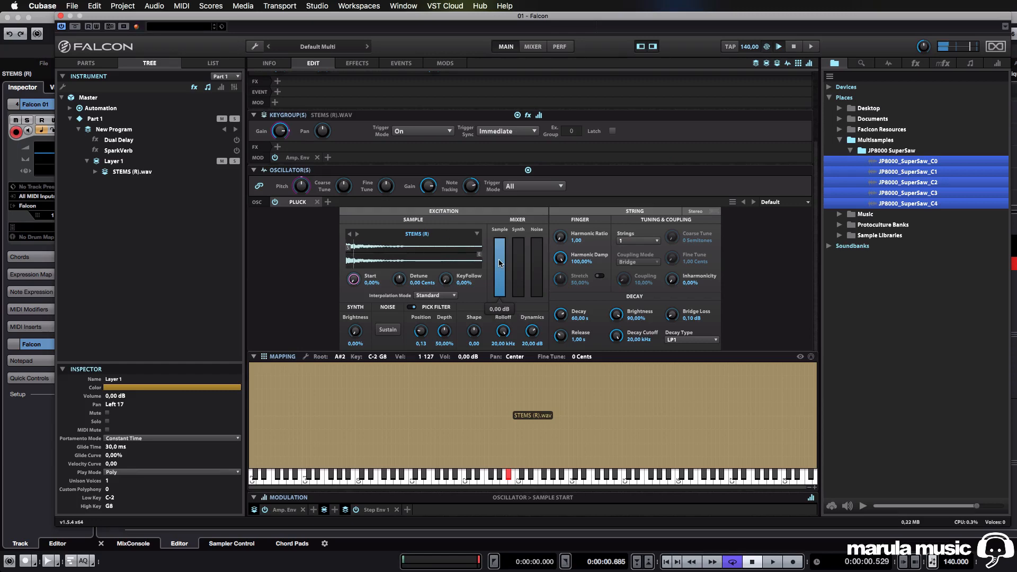
left_click_drag(498, 259, 498, 149)
left_click_drag(518, 286, 518, 169)
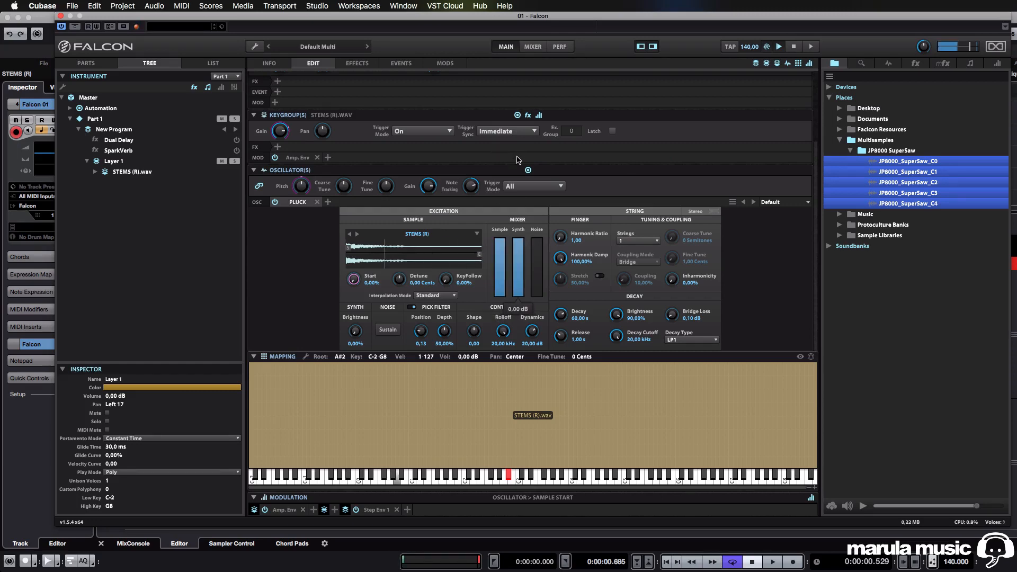
left_click_drag(499, 249, 512, 296)
mouse_move(523, 278)
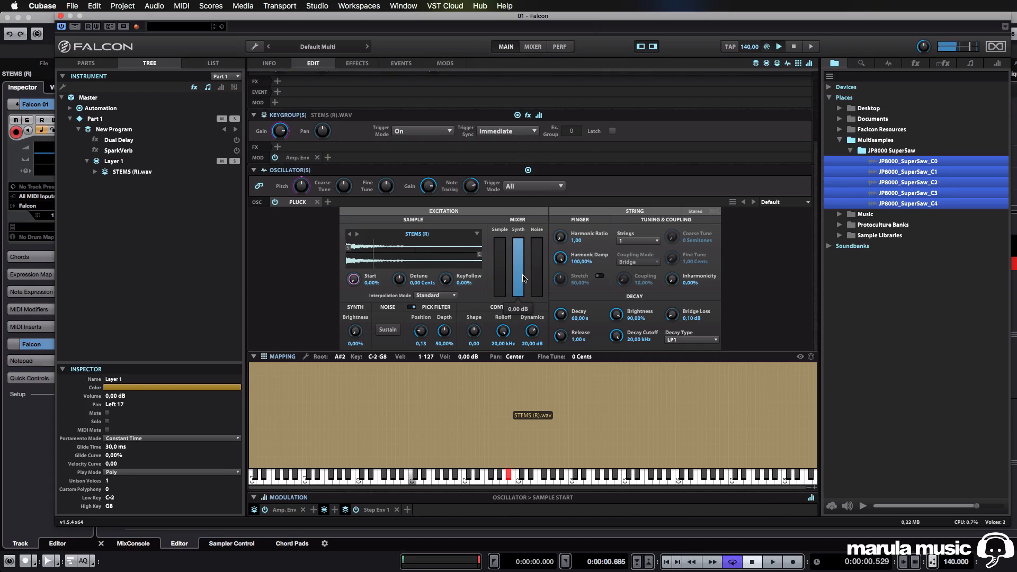
Raise the Noise and Sample levels to full in the excitation mixer and set Synth slightly below full
left_click_drag(536, 286, 536, 236)
mouse_move(518, 249)
left_mouse_down()
mouse_move(518, 299)
mouse_move(523, 230)
left_mouse_up()
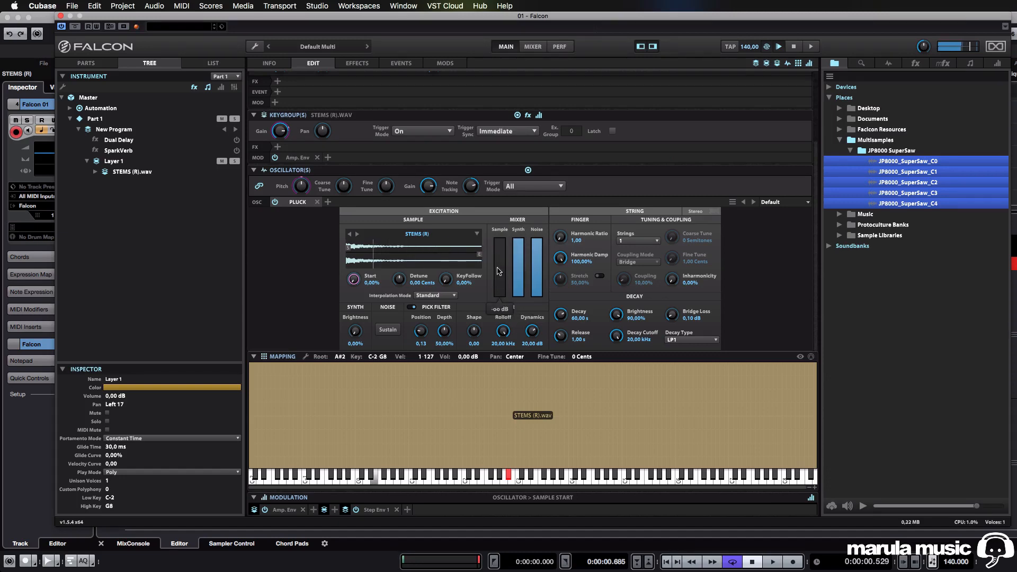
left_click_drag(500, 286, 522, 241)
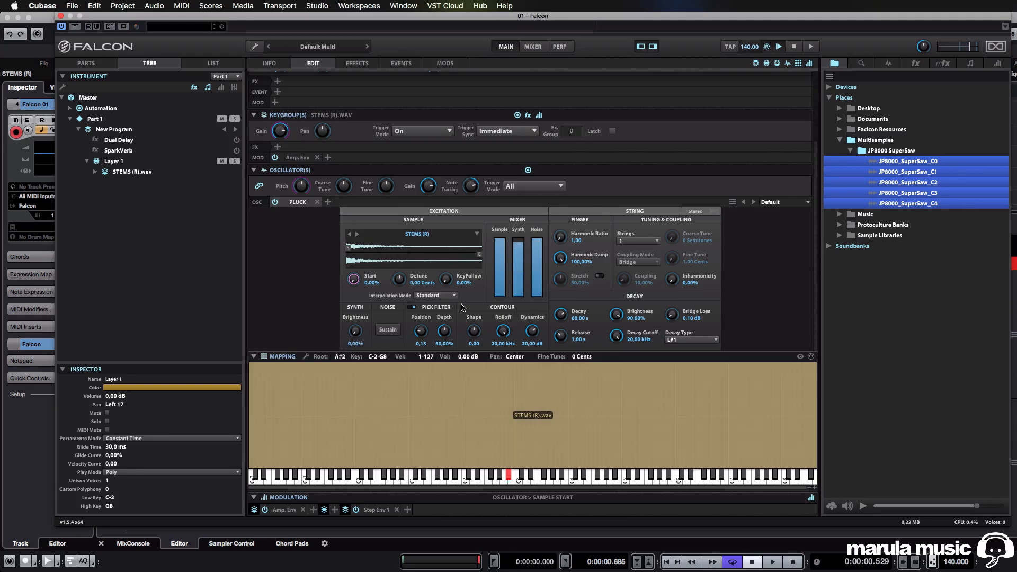
Set the Synth excitation's Brightness to 15.95% and shorten the excitation sample to about the first third of its waveform
left_click_drag(355, 331, 384, 310)
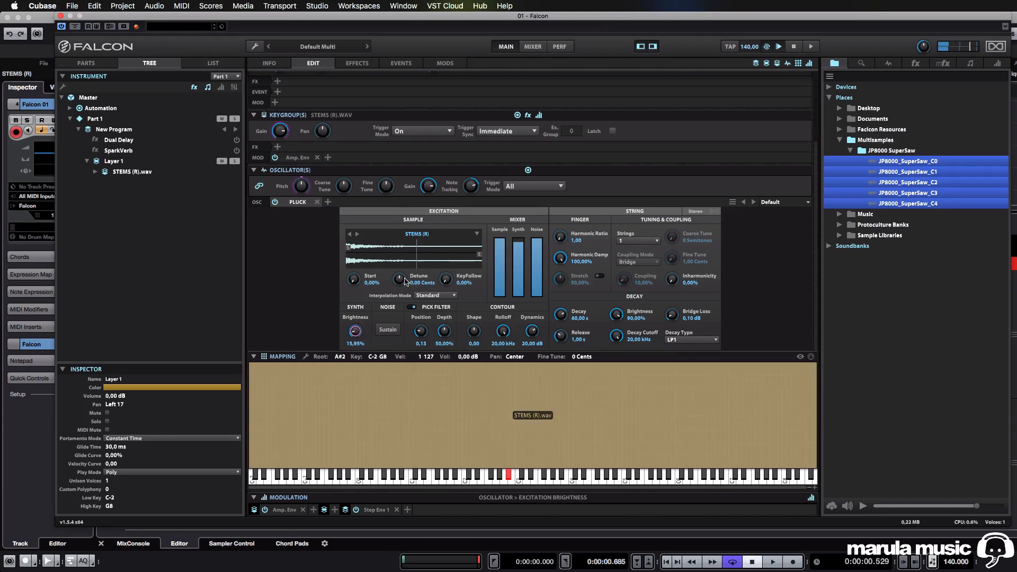
left_click_drag(480, 257, 373, 256)
left_click(372, 255)
mouse_move(480, 256)
left_mouse_down()
mouse_move(346, 267)
mouse_move(391, 268)
left_mouse_up()
Pull the Synth level to zero, compare the Pick Filter off and on, and set its Position to 0.06 and Depth to 37.91%
left_click_drag(518, 254, 519, 310)
left_click(412, 308)
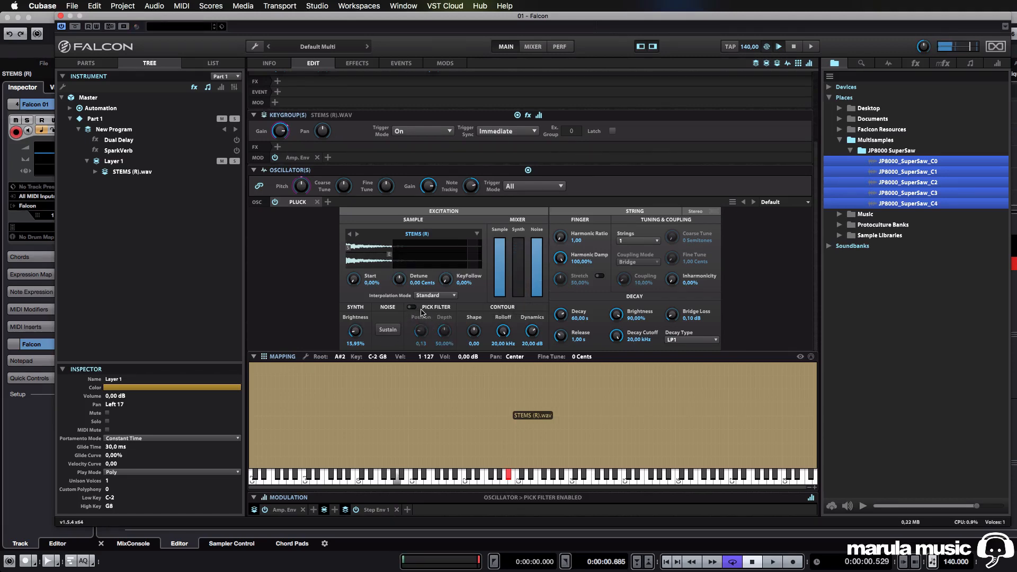
left_click(412, 308)
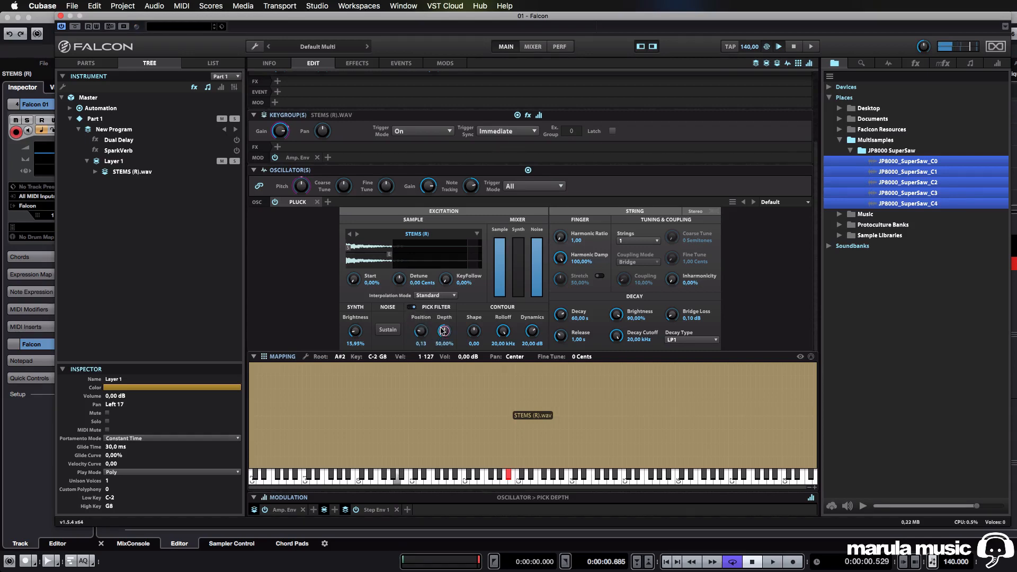
left_click_drag(449, 297, 431, 347)
Turn on Sustain for the noise excitation and bring the Synth Brightness to 0%
mouse_move(364, 338)
left_mouse_down()
mouse_move(369, 294)
mouse_move(373, 328)
left_mouse_up()
left_click(388, 329)
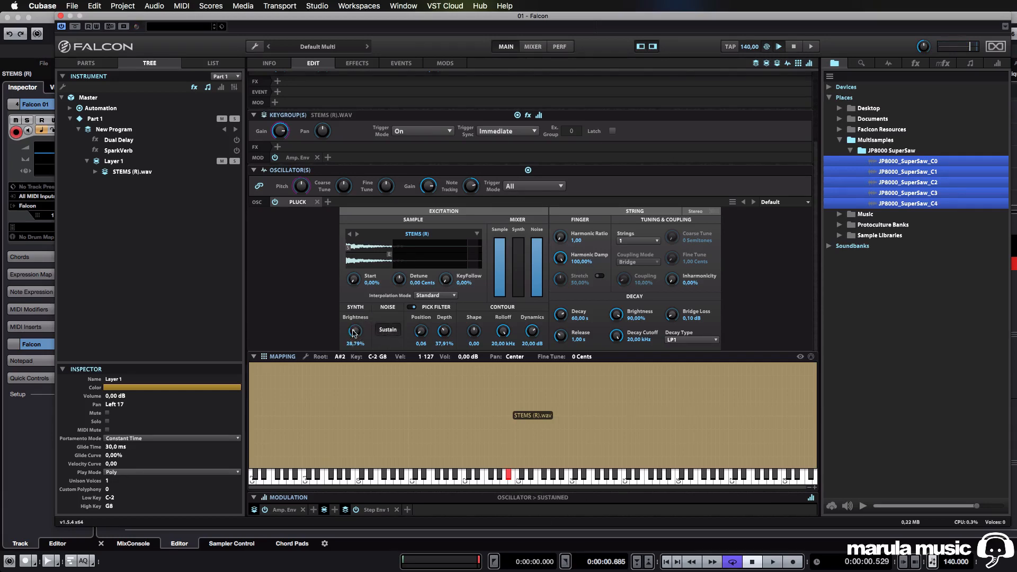
left_click_drag(354, 331, 363, 354)
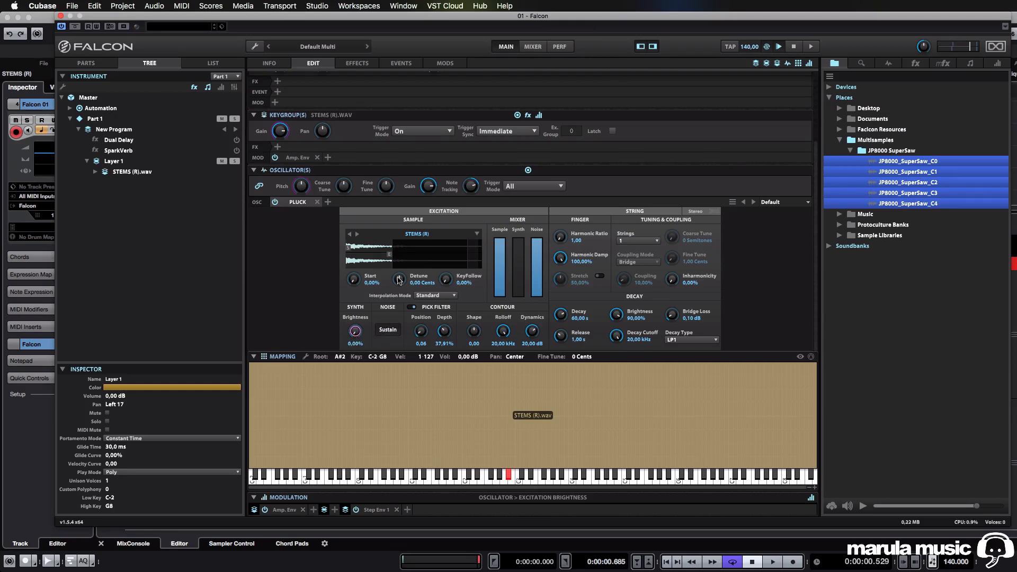
Restore the Synth level to full with noise Sustain off, and set the sample's Interpolation Mode to Lo-fi
left_click_drag(520, 285, 521, 236)
left_click(389, 330)
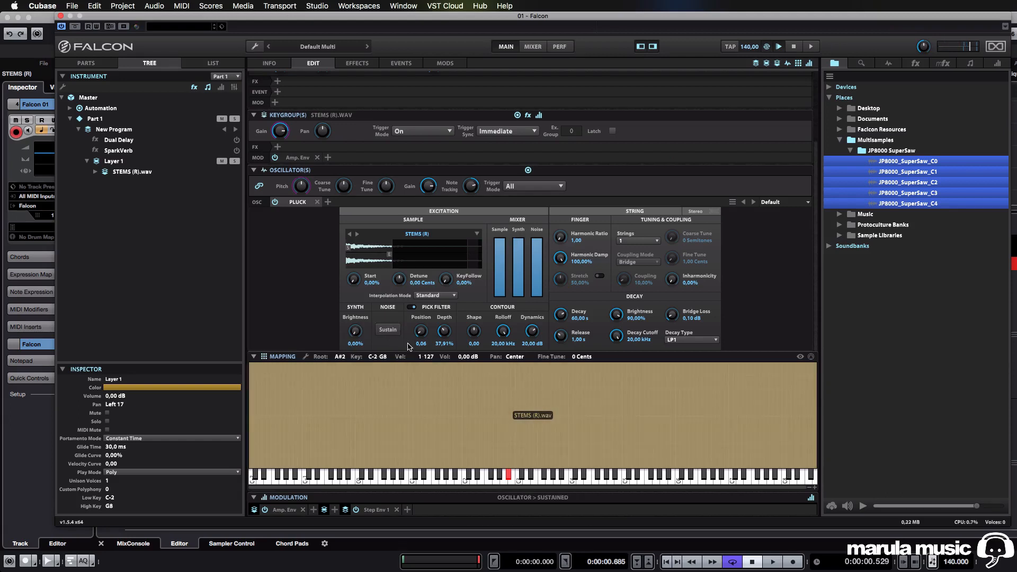
left_click(441, 297)
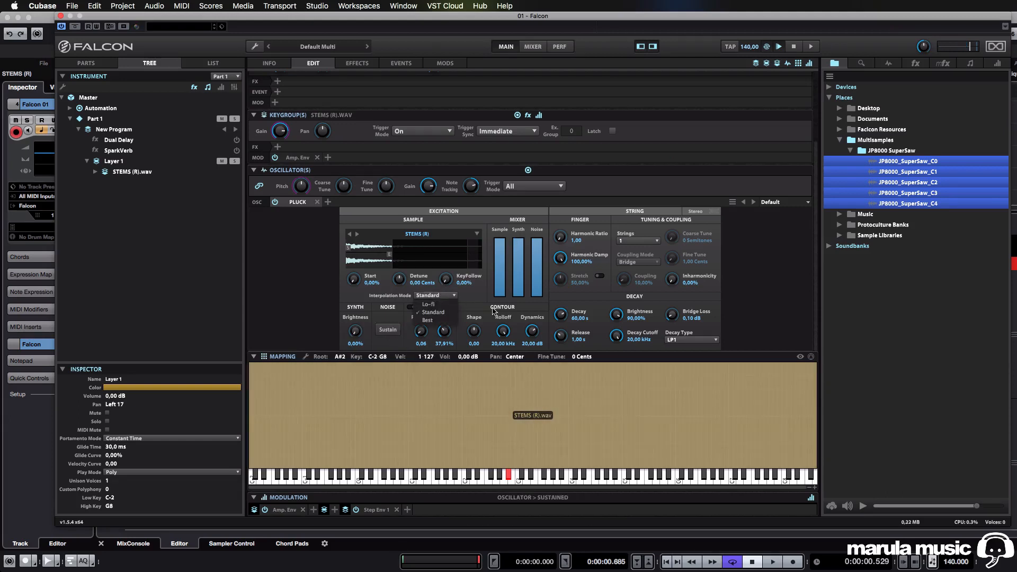
left_click(428, 304)
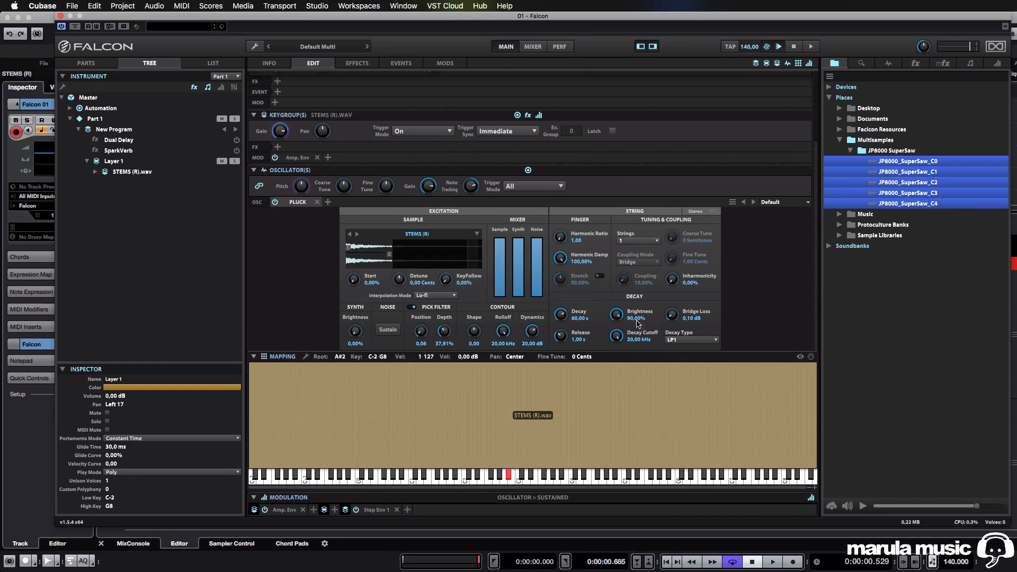
Set the string's Decay to 1000 s, Brightness to 100%, Release to 501 ms and Decay Cutoff to 5.19 kHz
left_click_drag(564, 321, 562, 270)
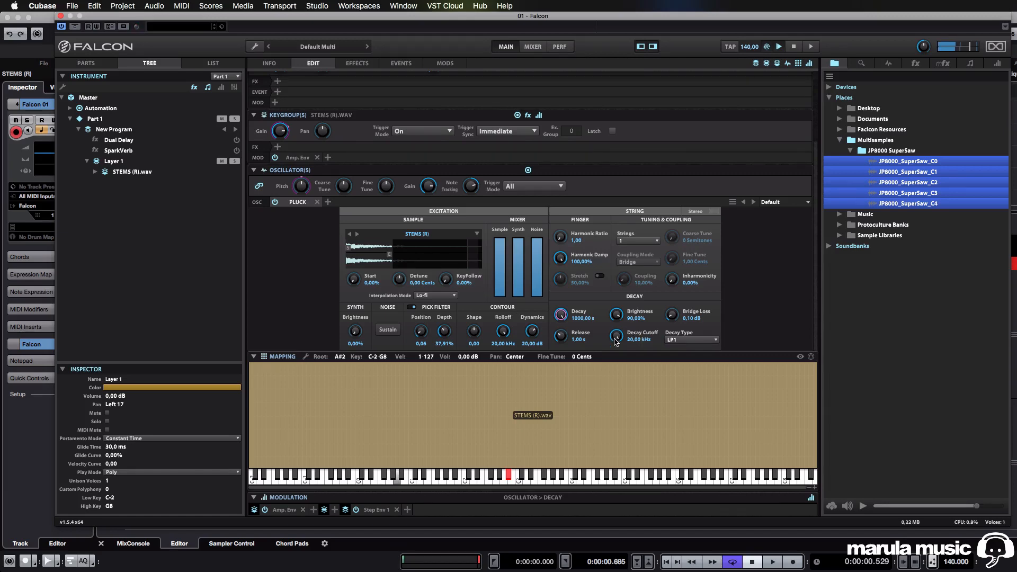
left_click_drag(616, 317, 620, 301)
left_click_drag(560, 335, 563, 363)
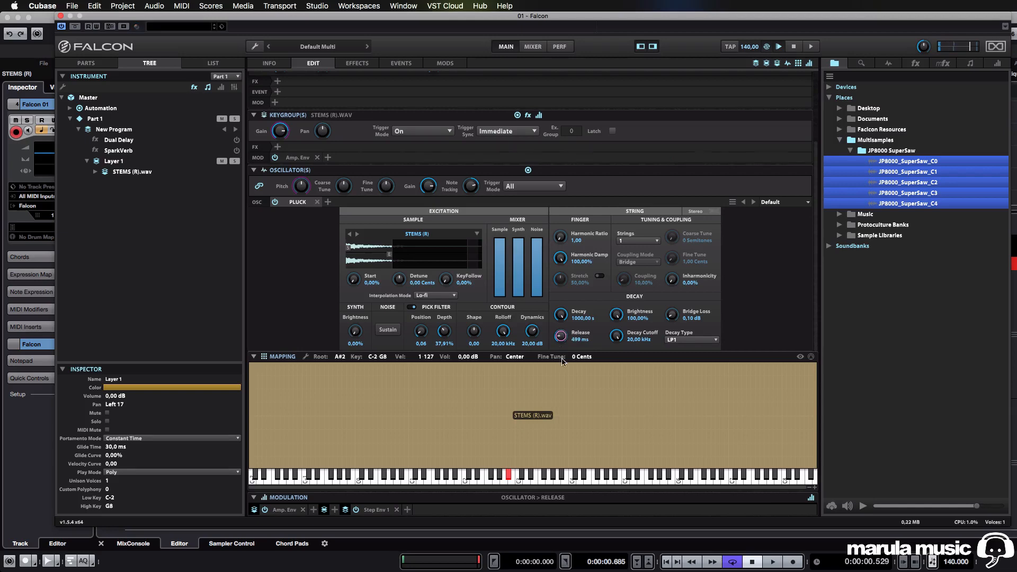
left_click(617, 341)
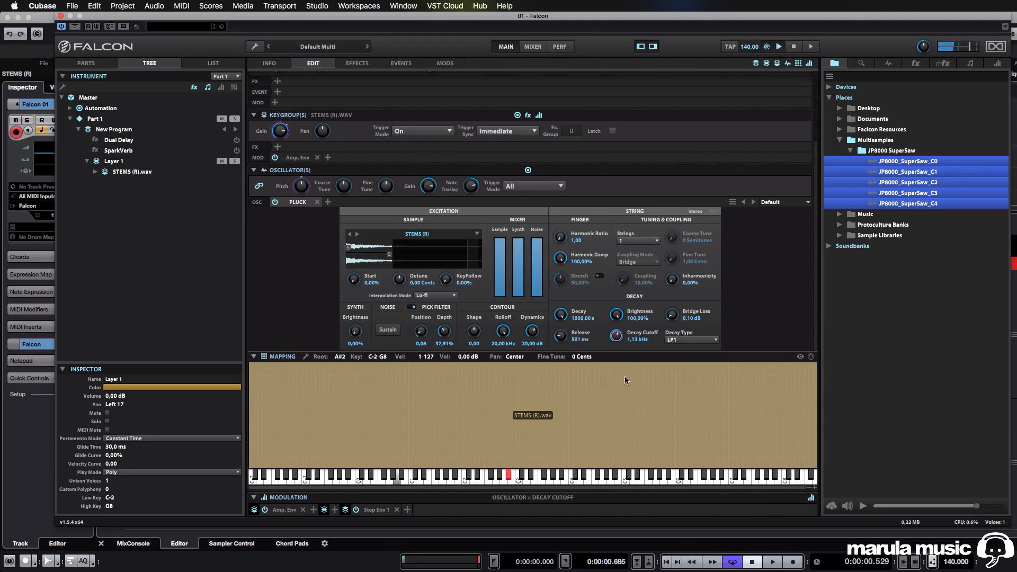
left_click_drag(625, 379, 628, 355)
Try the MA and Shelf decay types, sweeping the Decay Cutoff down to 20 Hz, and return the type to LP1
left_click(677, 340)
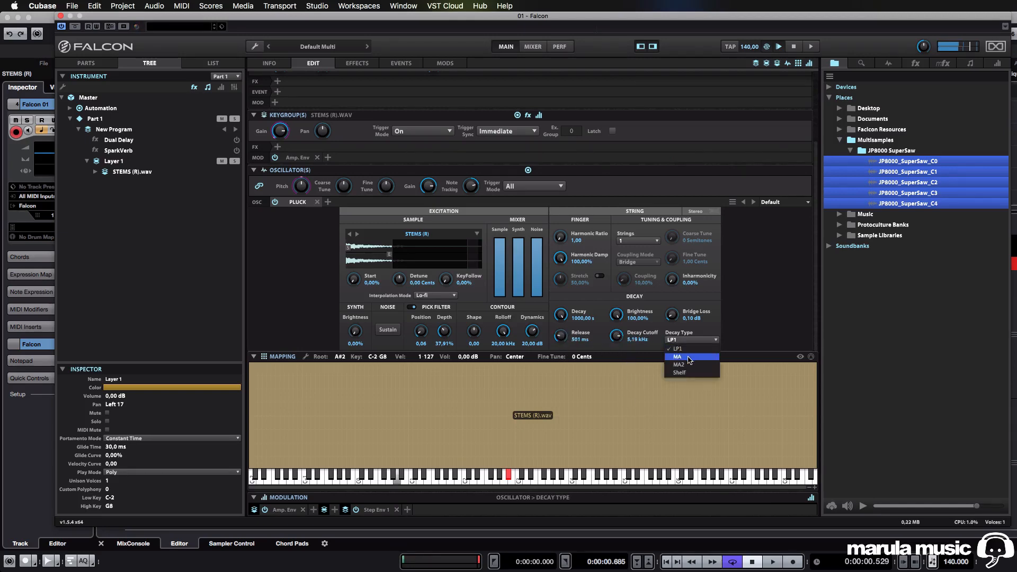
left_click(689, 360)
left_click(688, 339)
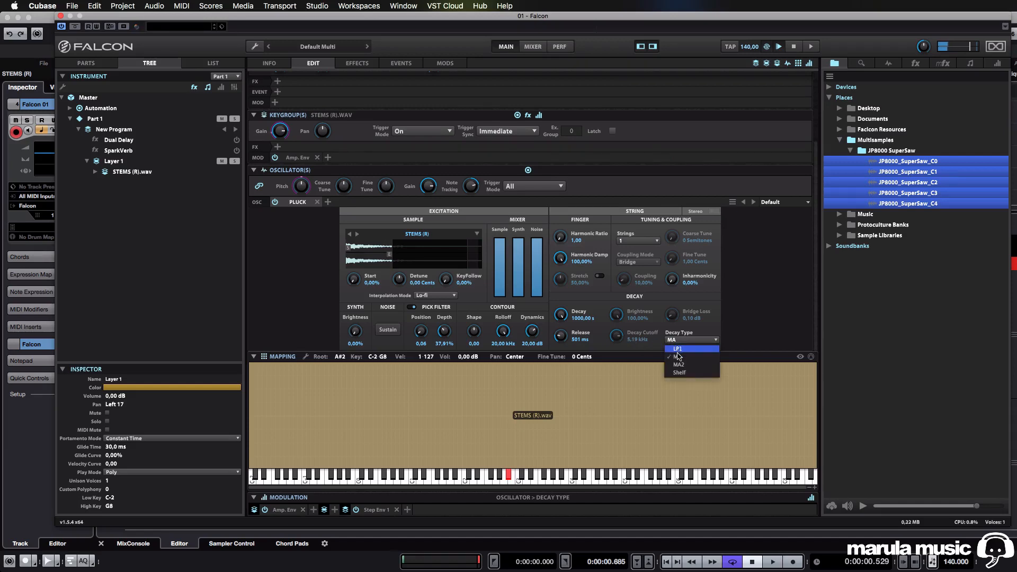
left_click(678, 373)
left_click_drag(616, 335, 621, 419)
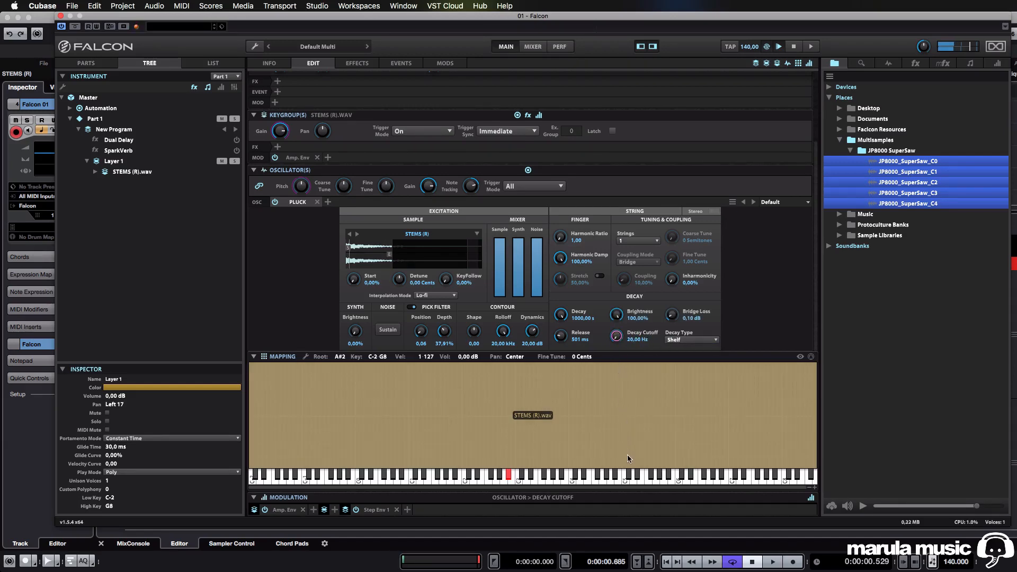
left_click_drag(627, 458, 618, 334)
left_click(691, 339)
left_click(688, 352)
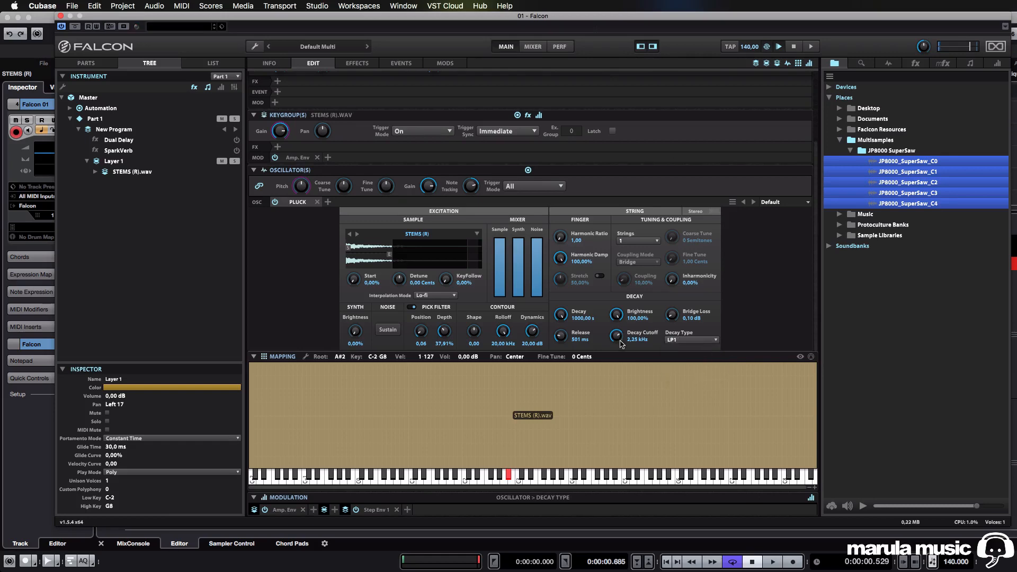
Set the string's Decay Cutoff to 12.39 kHz and Release to 157 ms, and lower the Synth excitation level slightly
left_click_drag(624, 313, 624, 304)
left_click_drag(559, 338, 561, 357)
mouse_move(561, 316)
left_mouse_down()
mouse_move(574, 360)
mouse_move(578, 306)
left_mouse_up()
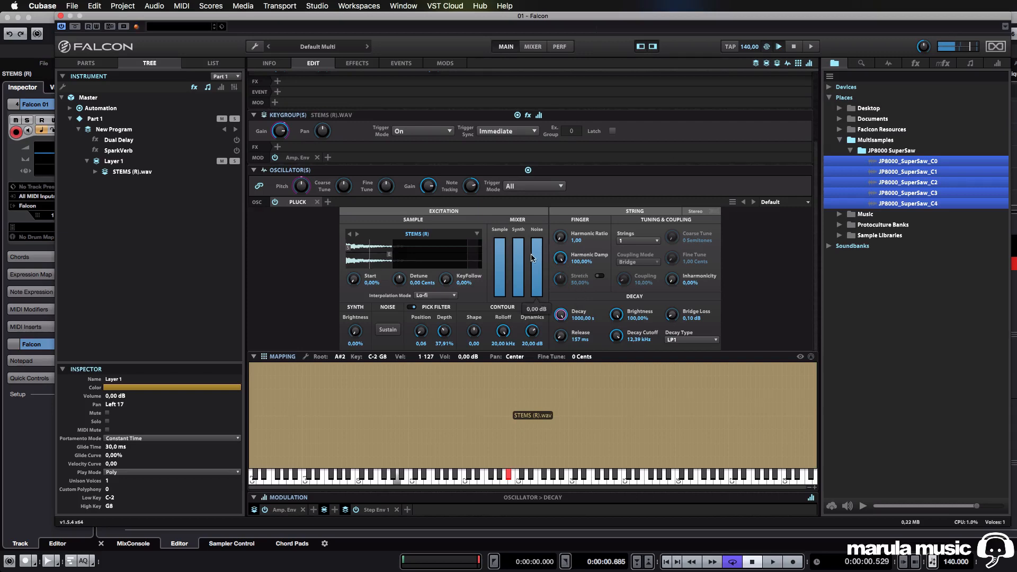
left_click_drag(537, 254, 567, 270)
Try two strings with the Beating coupling mode and return the string count to 1
left_click(629, 241)
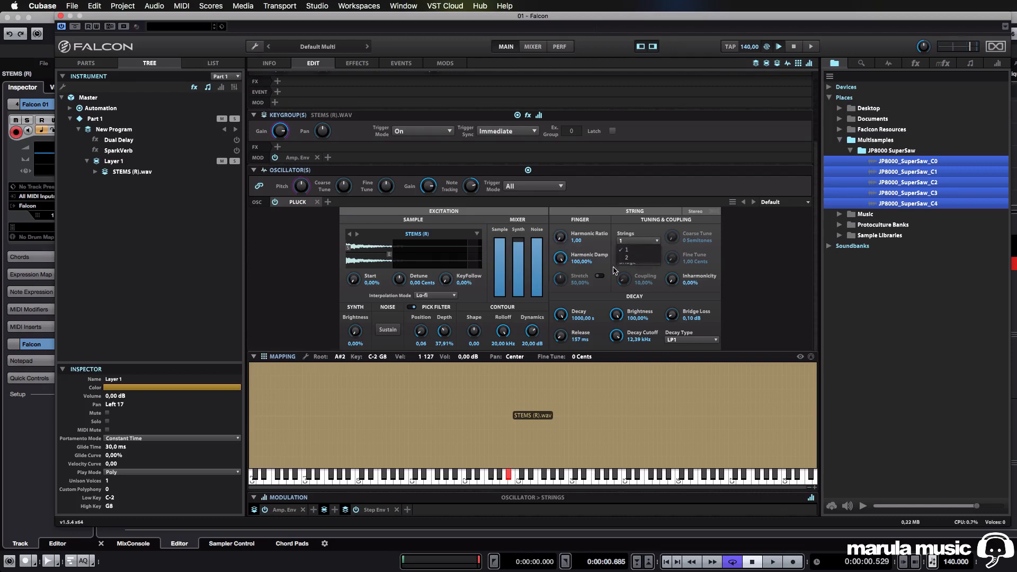
left_click(627, 258)
left_click(642, 263)
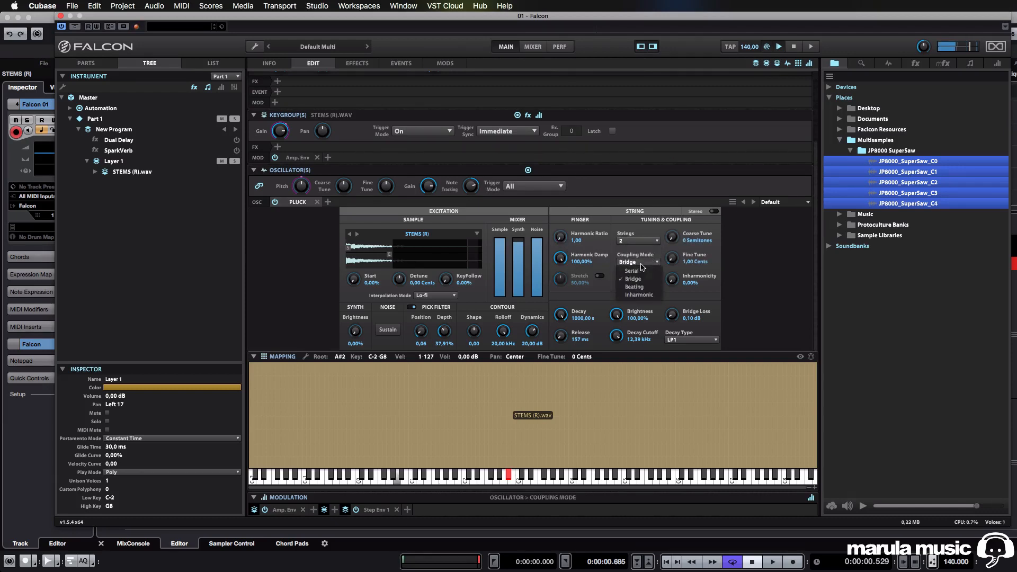
left_click(643, 287)
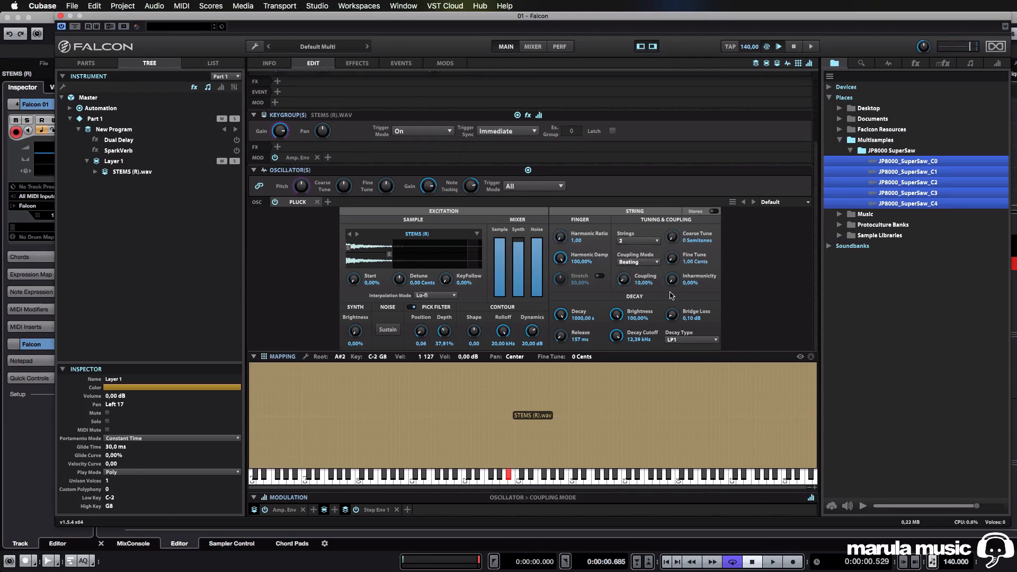
left_click(655, 240)
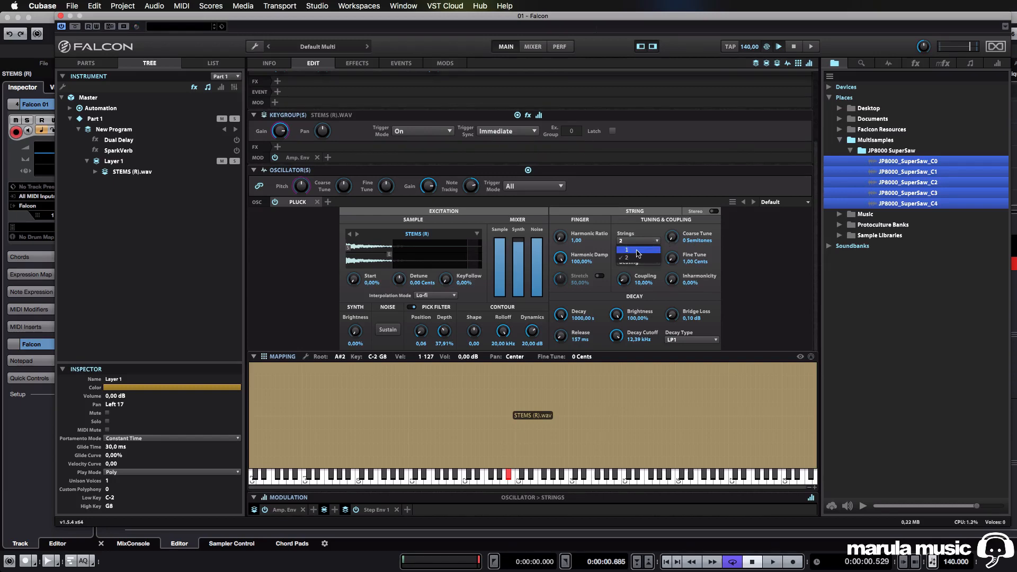
left_click(639, 251)
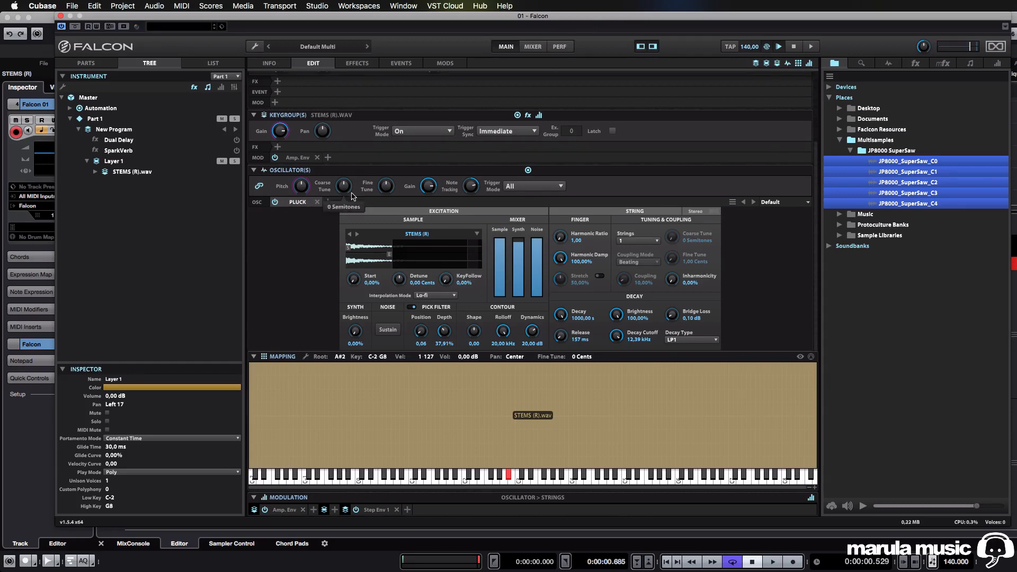
Add a Rez Filter to the effects of the STEMS (R).wav keygroup
scroll(356, 199, "up", 4)
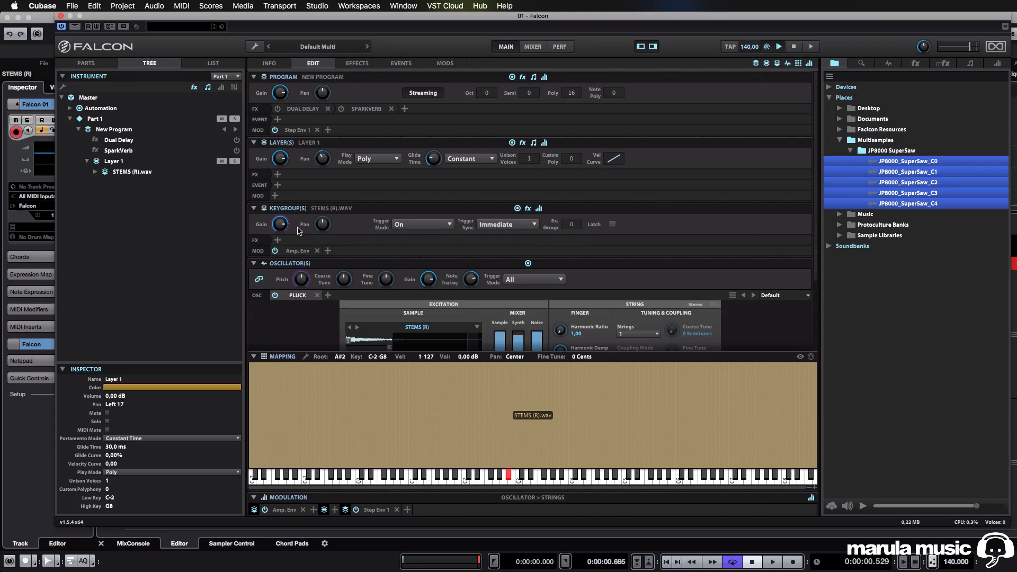
left_click(278, 240)
mouse_move(313, 297)
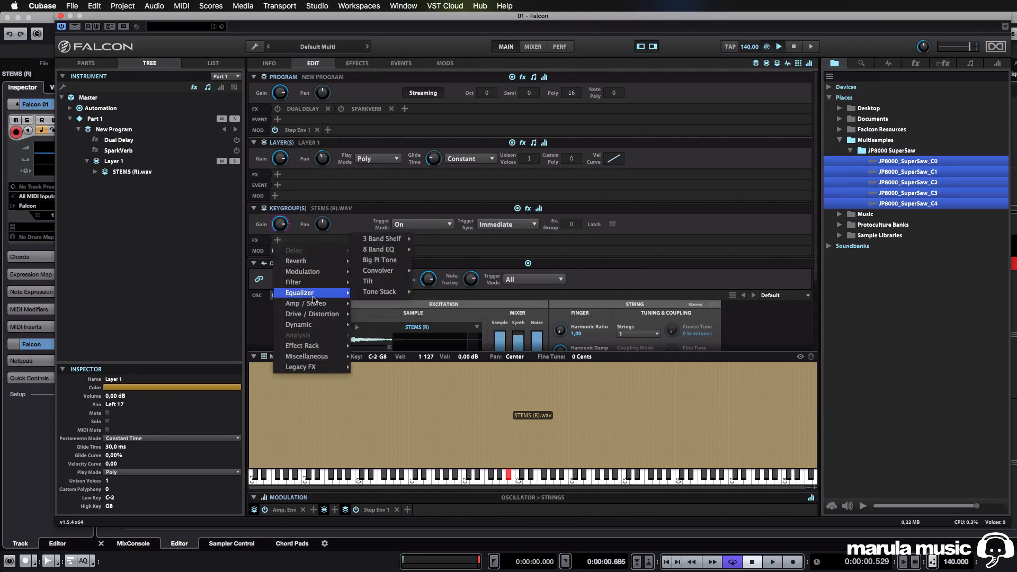
mouse_move(341, 285)
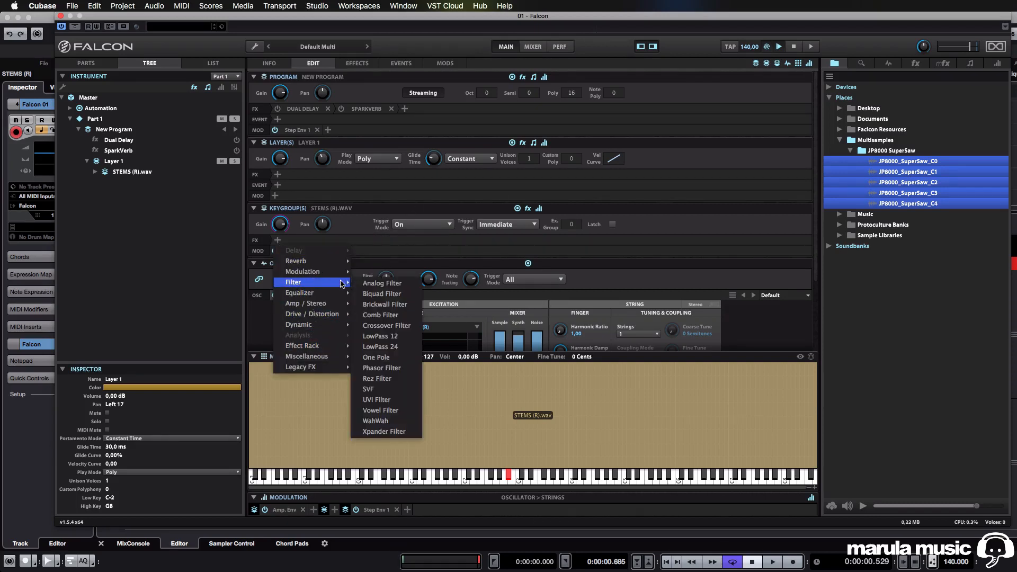
left_click(386, 379)
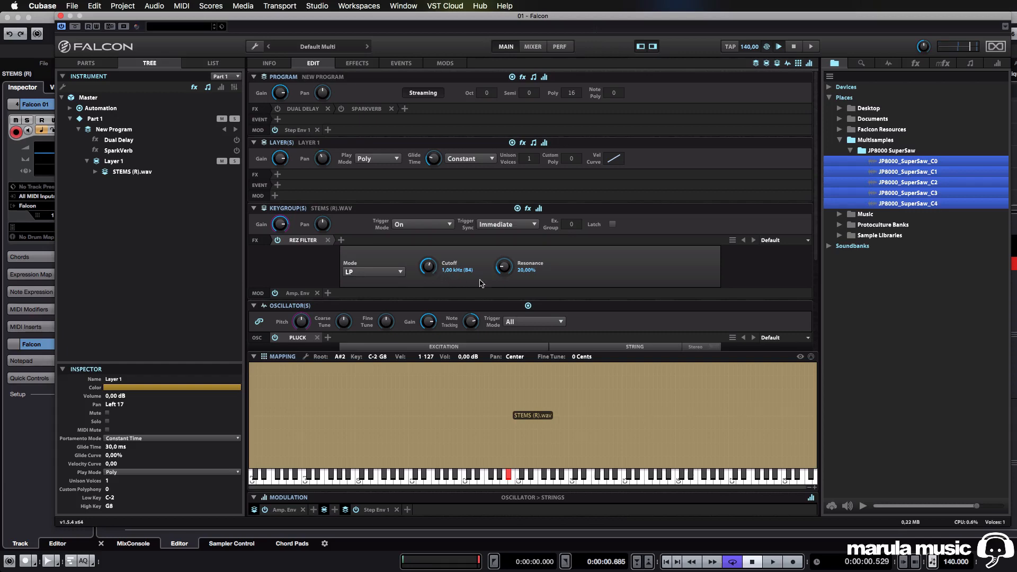
Adjust the Rez Filter's cutoff and resonance and set its mode to BP
mouse_move(428, 267)
left_mouse_down()
mouse_move(445, 243)
mouse_move(430, 280)
mouse_move(435, 314)
mouse_move(428, 268)
left_mouse_up()
left_click(374, 272)
left_click(373, 304)
Modulate the Rez Filter's cutoff with a new keygroup LFO that uses the Chaos Lorenz waveform
right_click(429, 270)
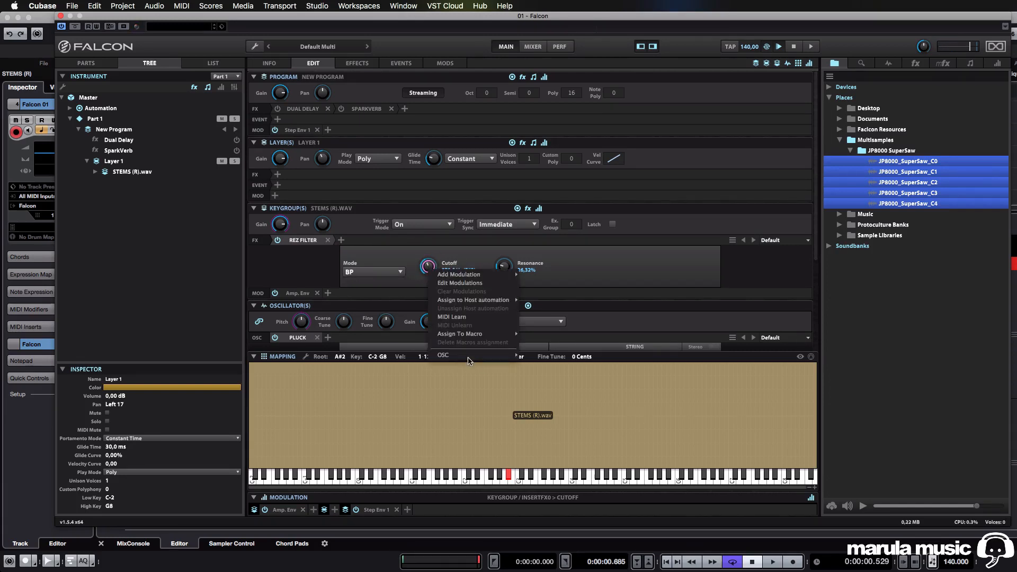
mouse_move(472, 276)
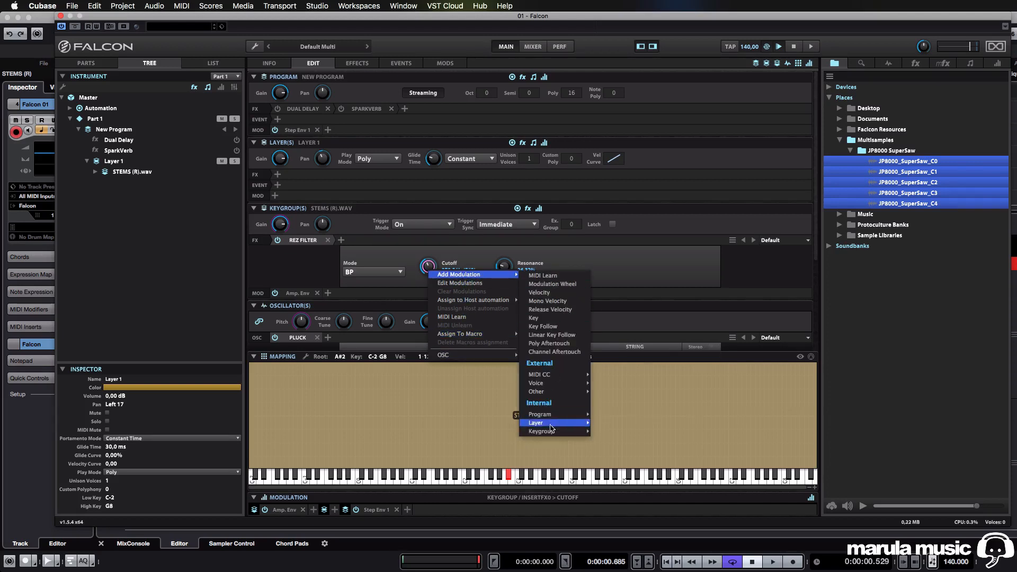
mouse_move(551, 432)
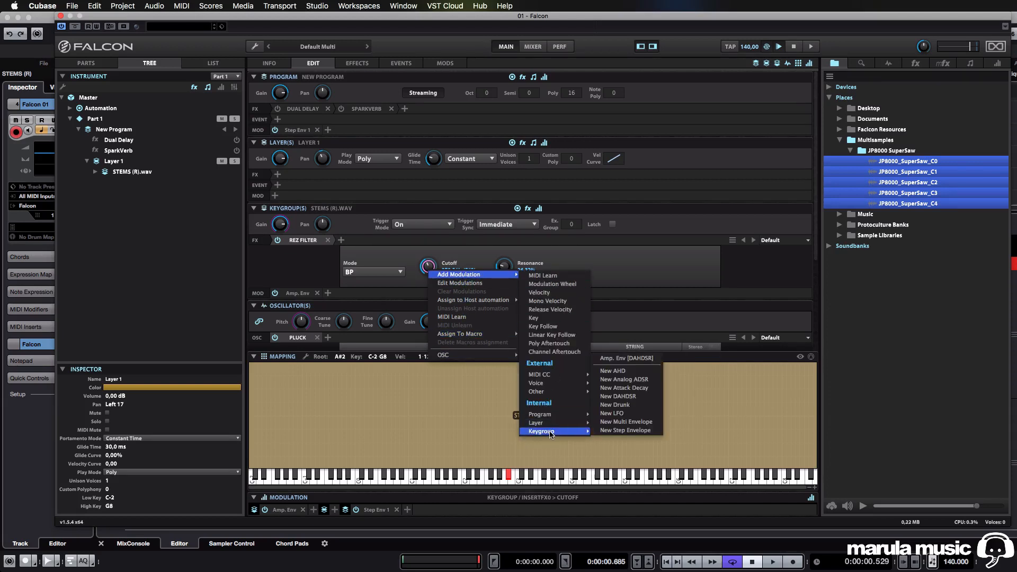
left_click(615, 413)
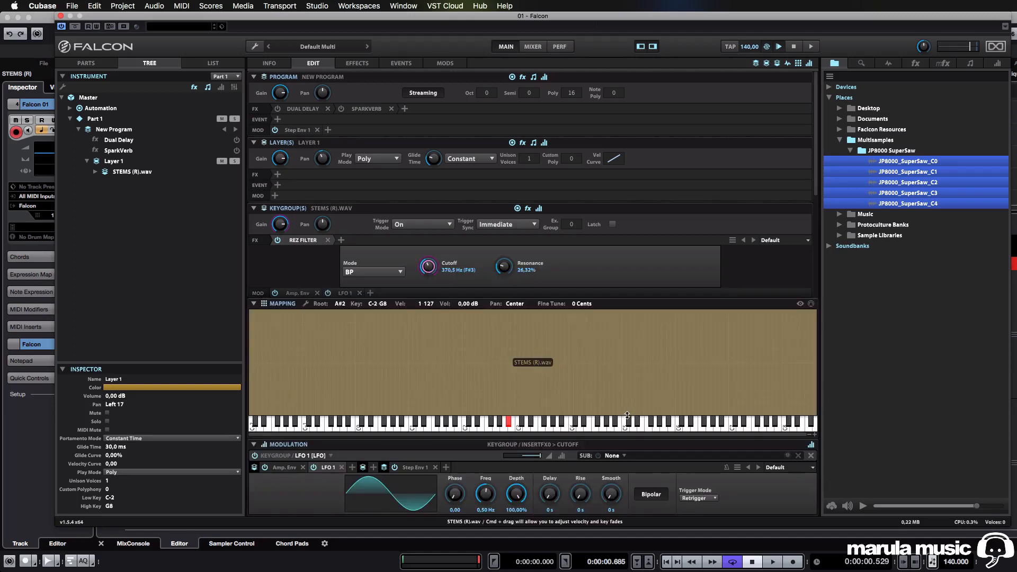
left_click(408, 499)
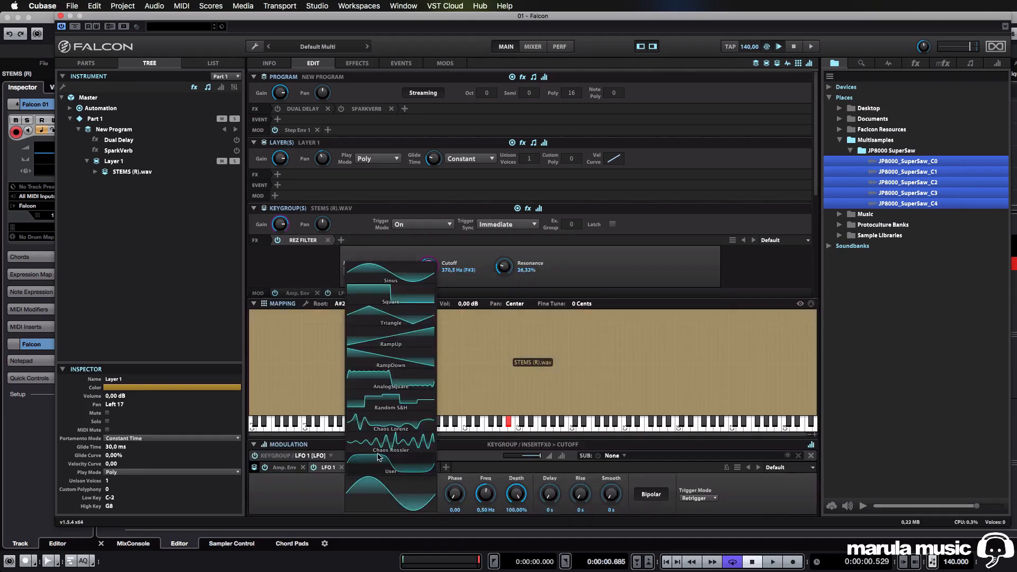
left_click(404, 423)
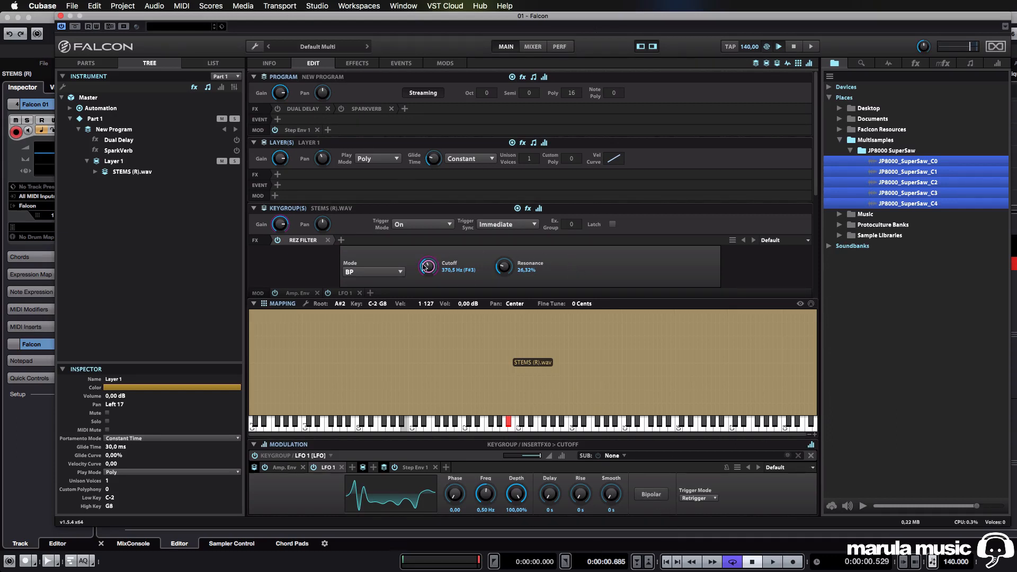
Lower the Rez Filter's cutoff to 45.0 Hz and set its LFO to No Retrigger with a smaller modulation amount
left_click_drag(424, 268, 434, 286)
left_click_drag(538, 456, 529, 460)
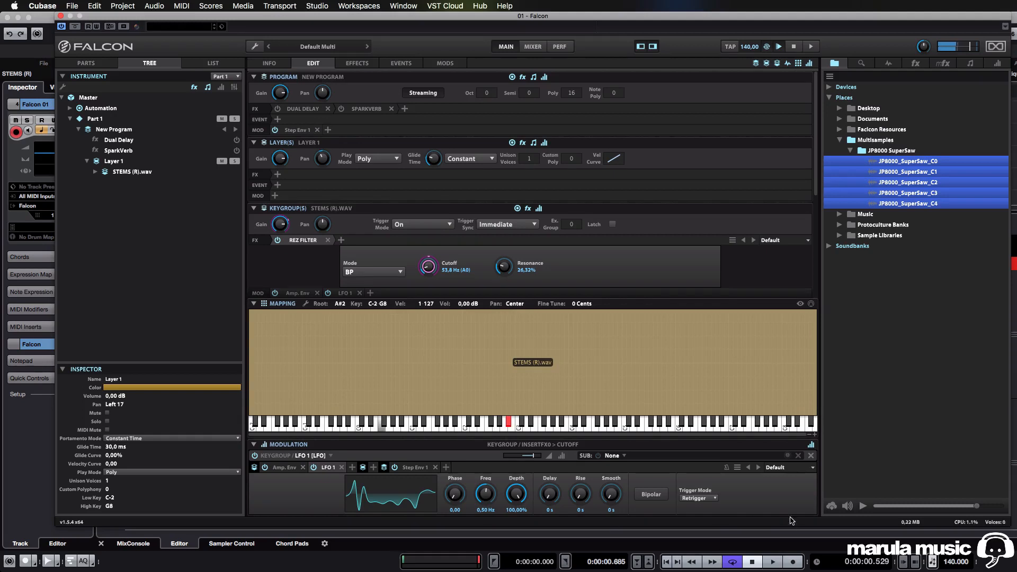
left_click(715, 499)
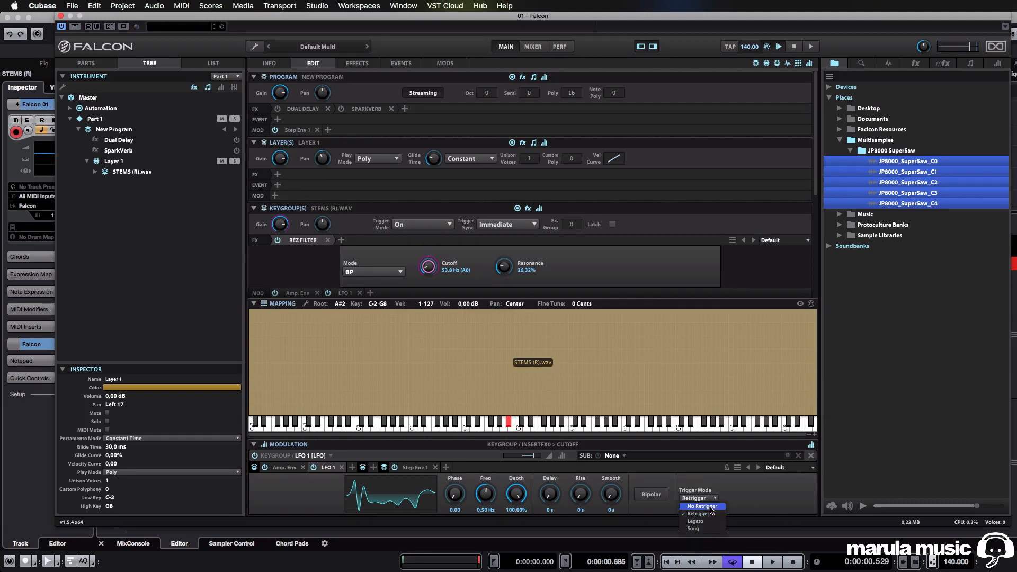
left_click(702, 506)
left_click_drag(428, 271, 429, 272)
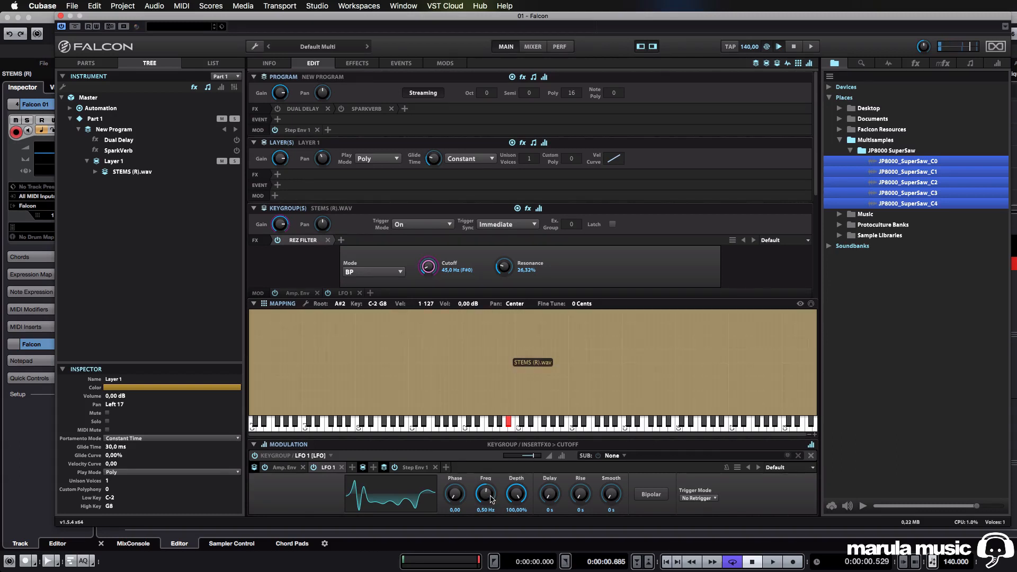
Set LFO 1's frequency to 1.73 Hz and fine-tune its modulation amount on the filter cutoff
left_click_drag(494, 500, 495, 491)
left_click_drag(530, 459, 536, 461)
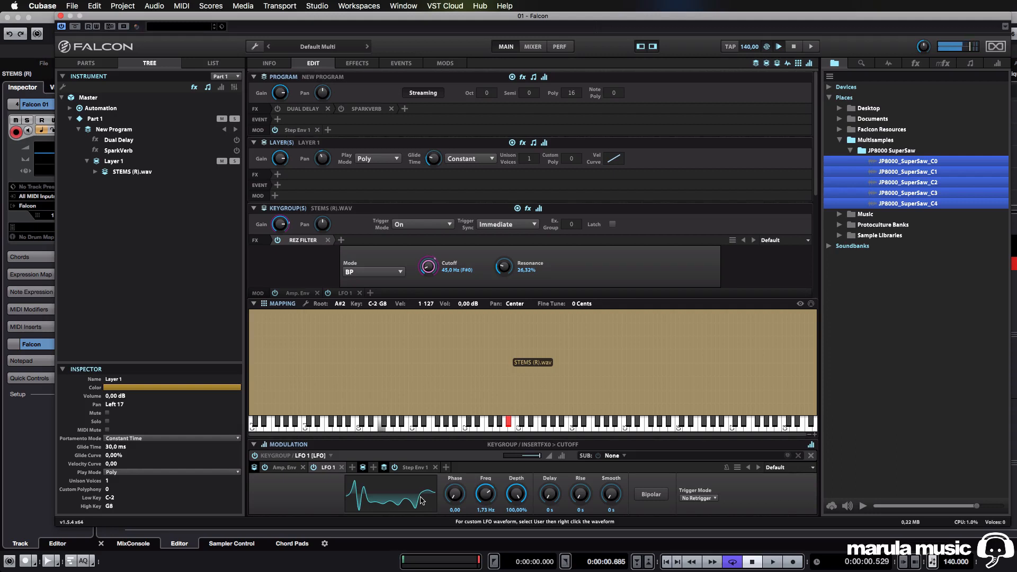
left_click_drag(539, 459, 529, 458)
Add Unipolar Random as a second modulation source on the Rez Filter's cutoff and reduce its amount
right_click(428, 269)
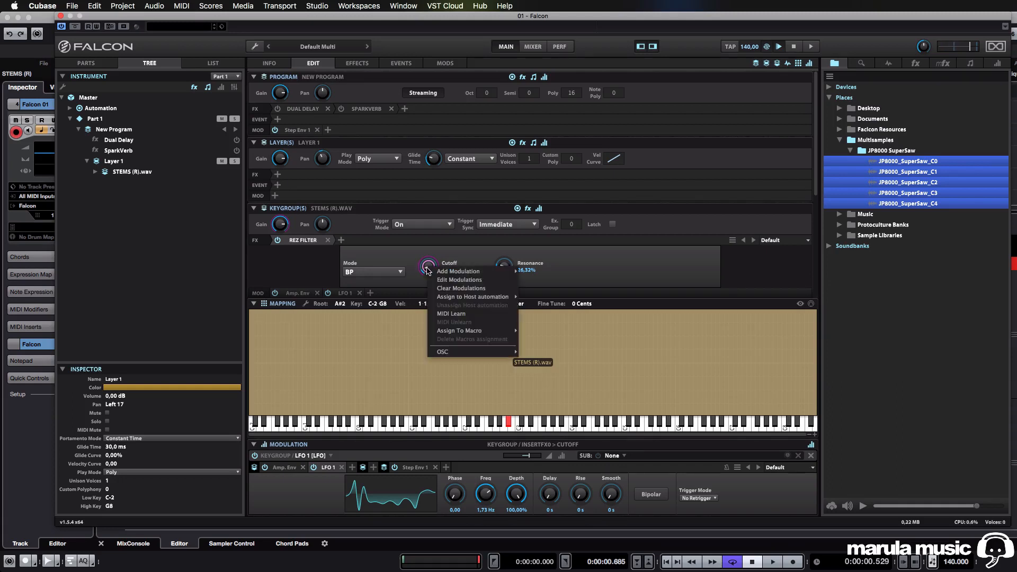
left_click(415, 303)
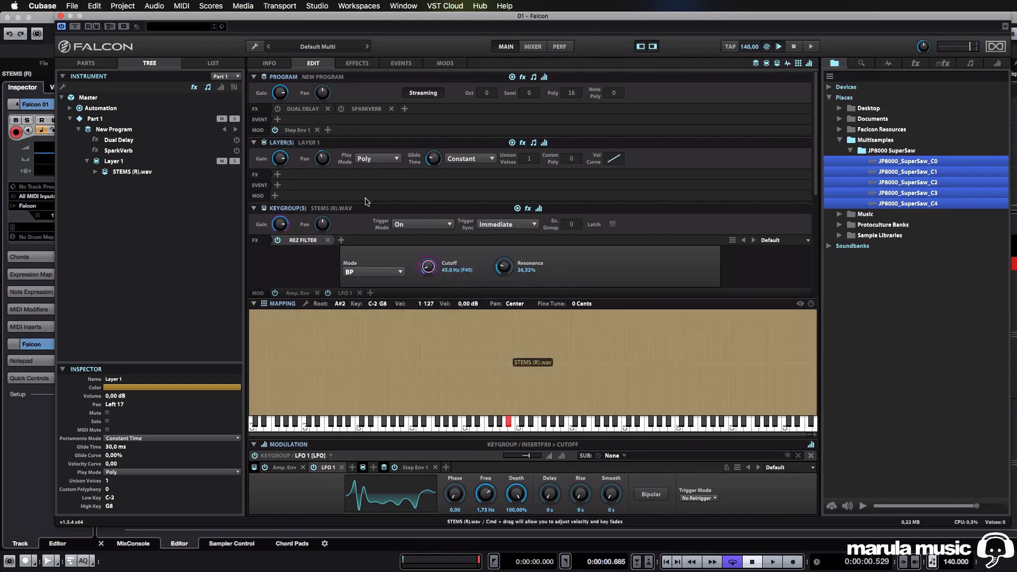
right_click(434, 274)
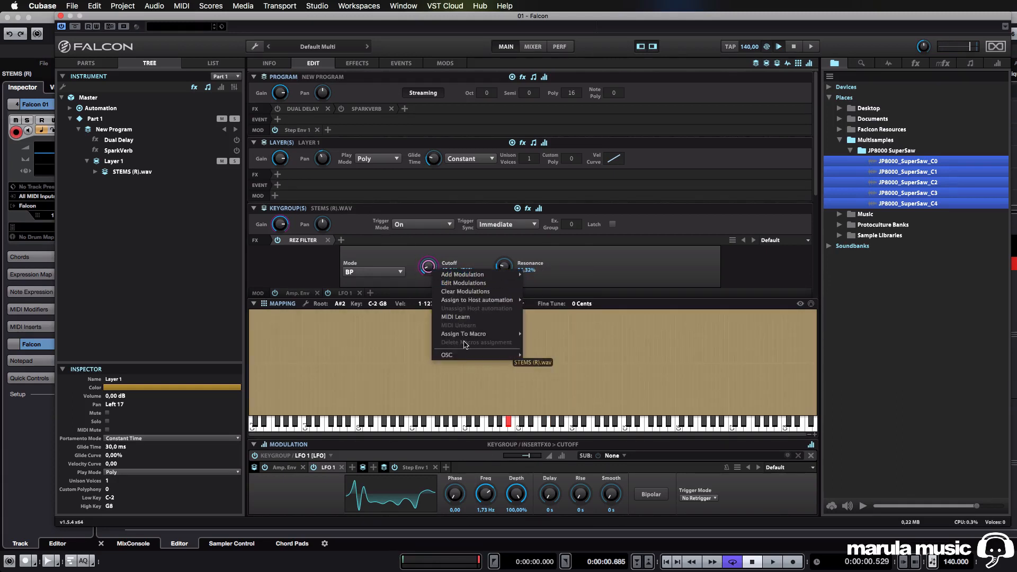
mouse_move(456, 276)
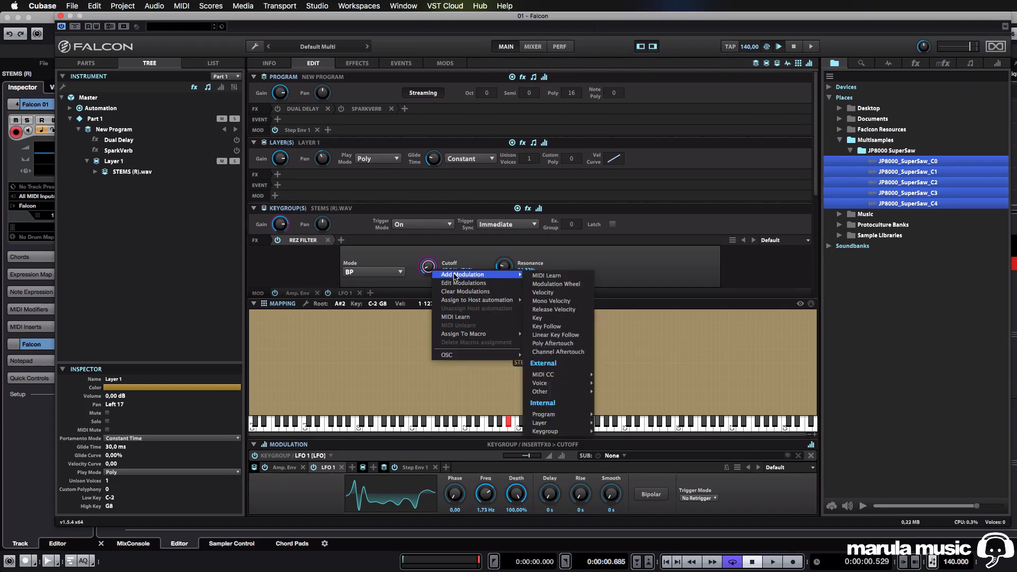
mouse_move(548, 385)
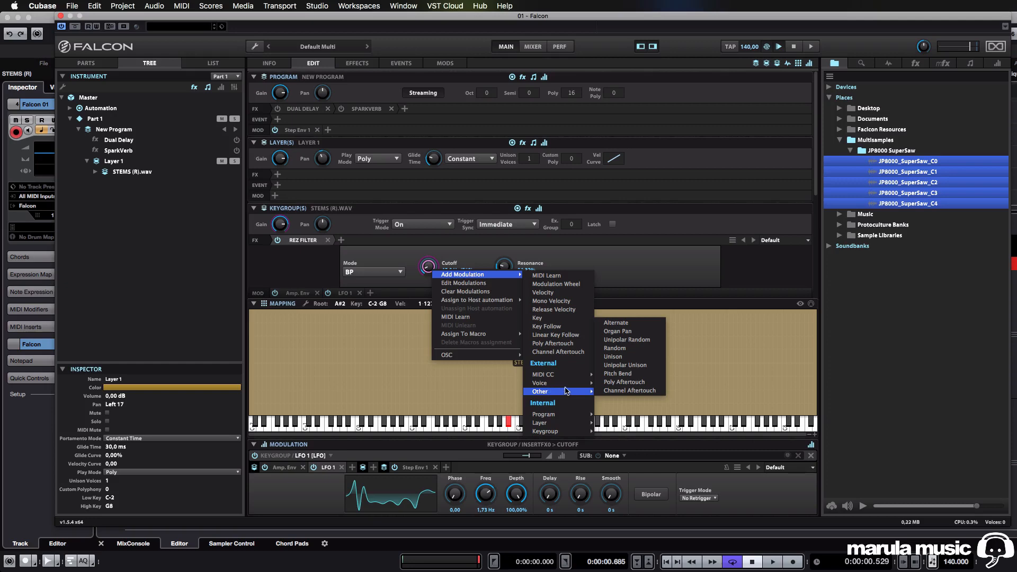
left_click(621, 342)
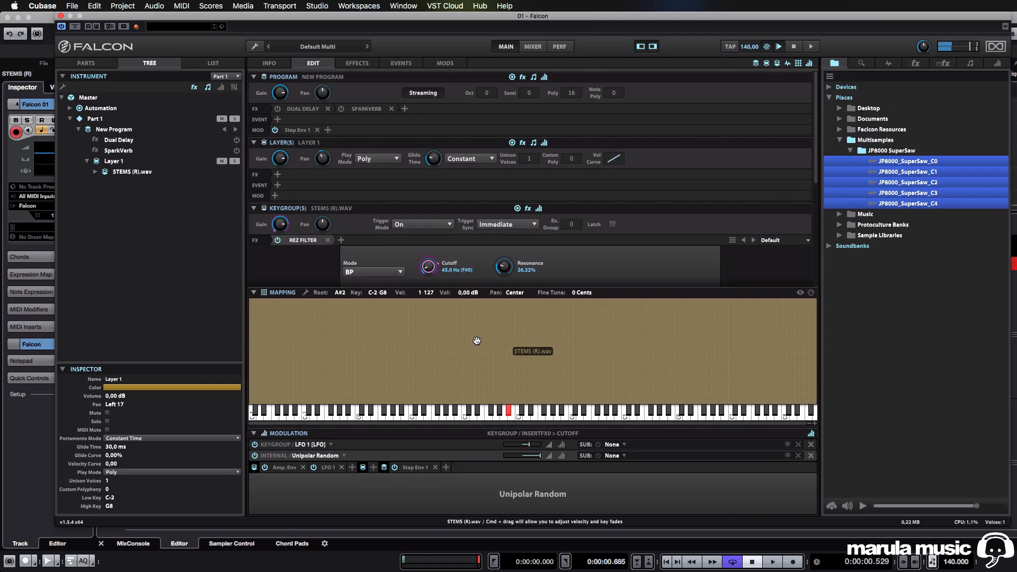
mouse_move(538, 456)
left_click_drag(539, 457, 528, 459)
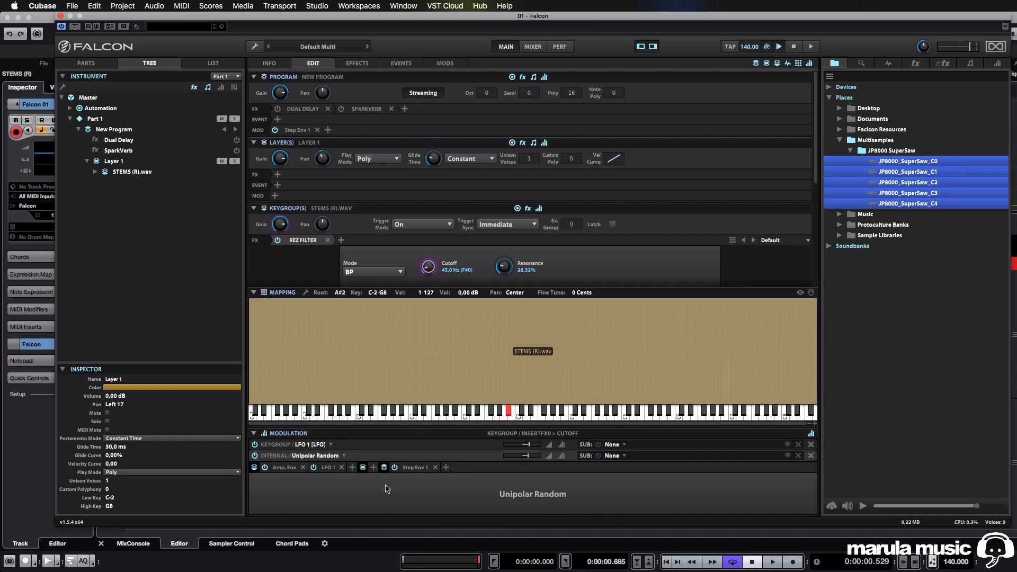
left_click(329, 468)
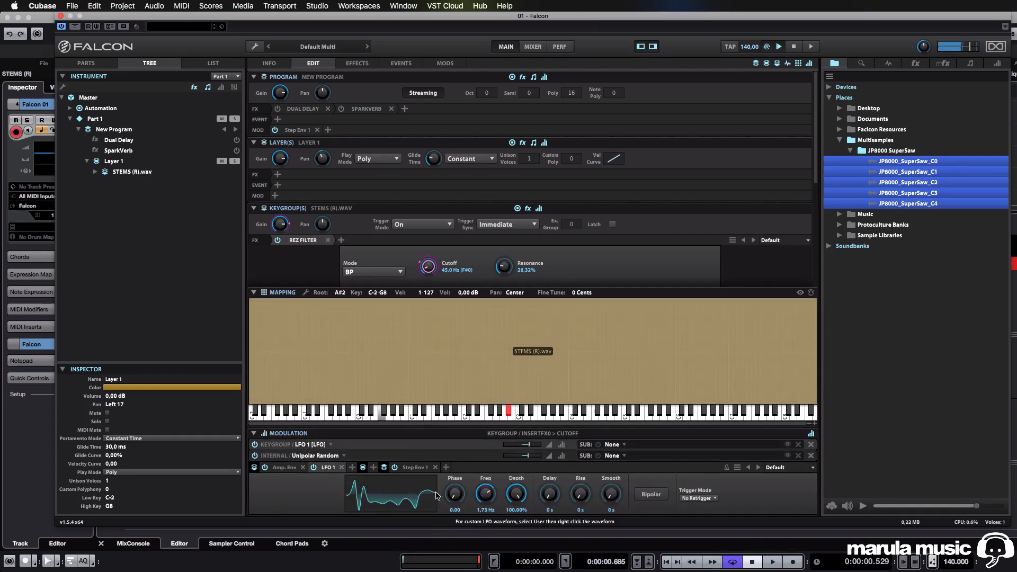
left_click(420, 498)
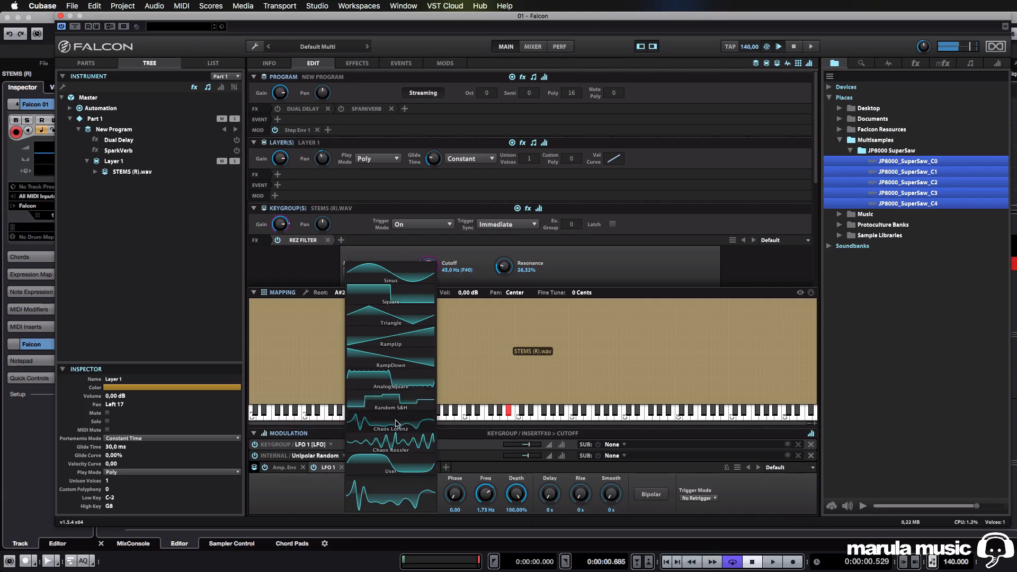
left_click(523, 498)
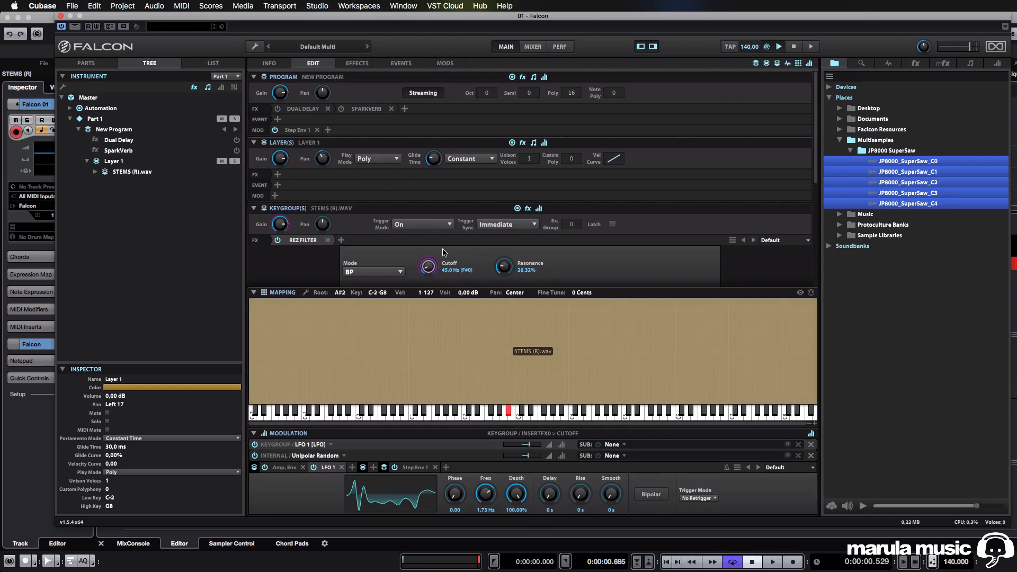
Modulate the Pluck oscillator's gain with a new keygroup Step Envelope
scroll(568, 219, "down", 6)
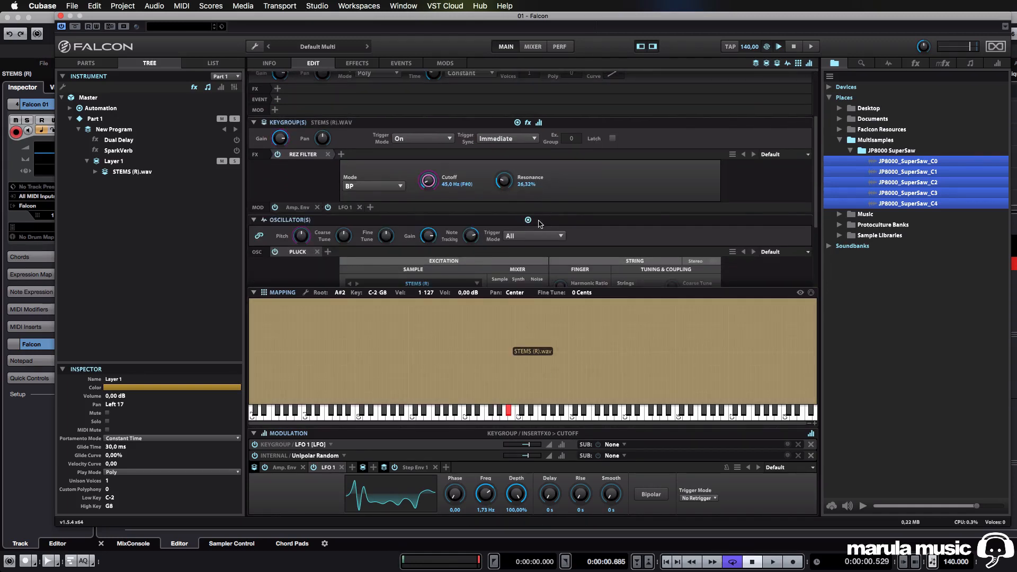
scroll(537, 223, "down", 6)
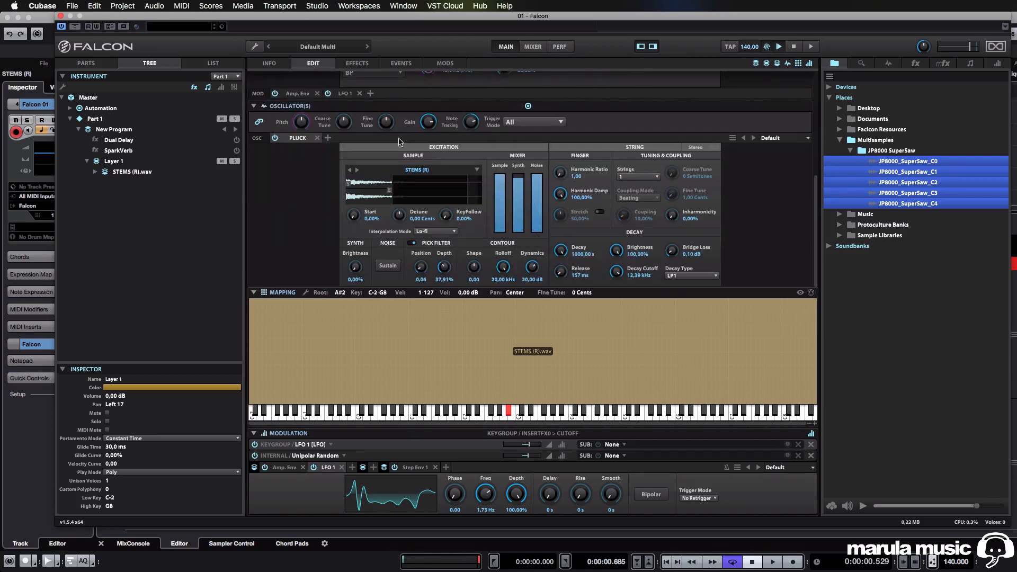
left_click(427, 122)
scroll(430, 154, "up", 1)
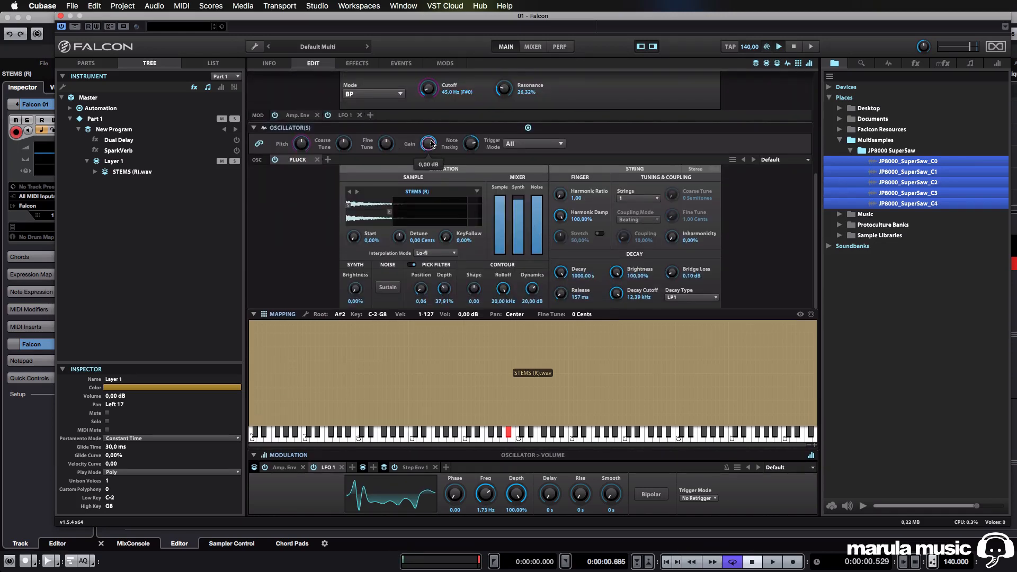
mouse_move(434, 144)
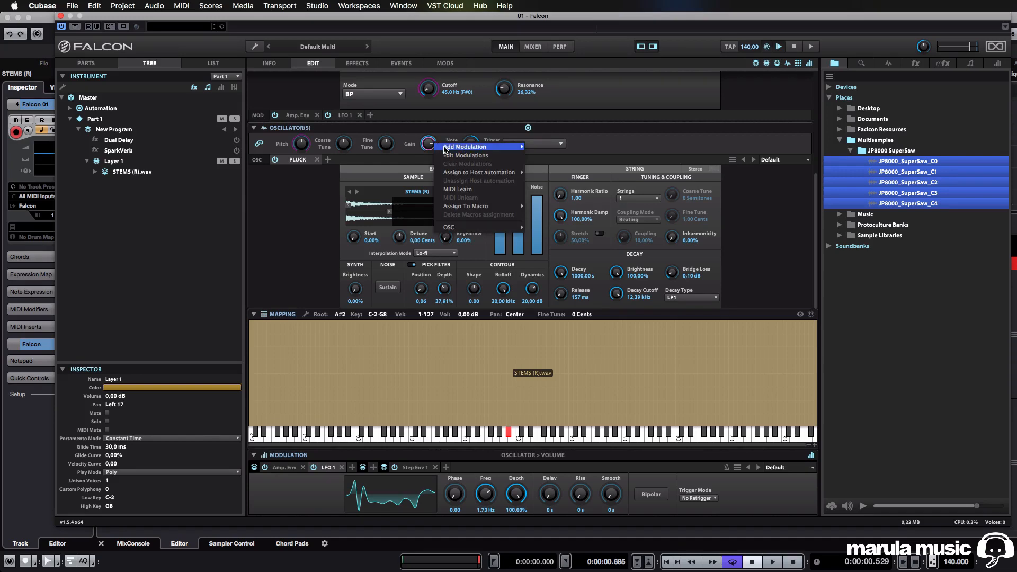
mouse_move(449, 150)
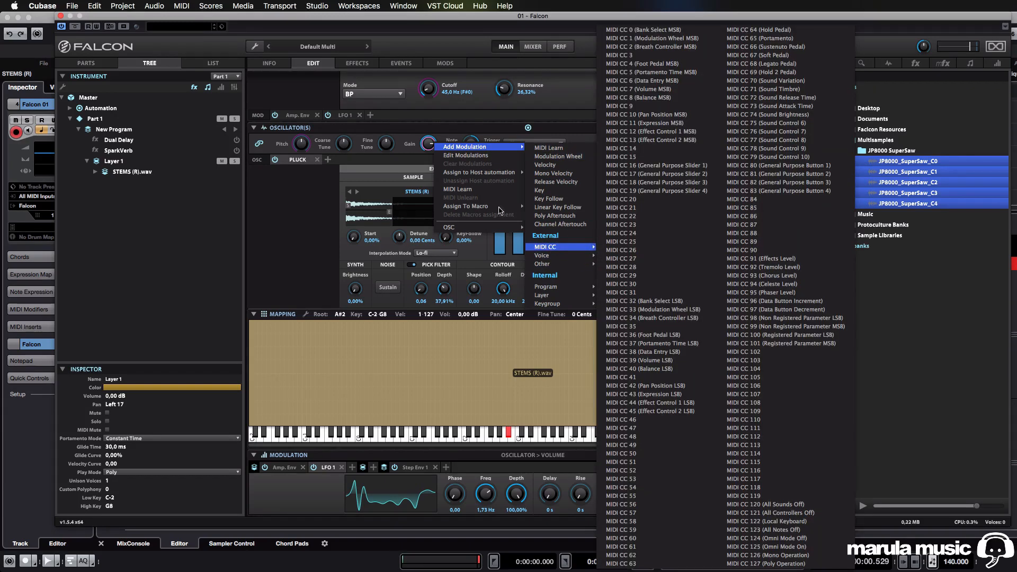
left_click(407, 160)
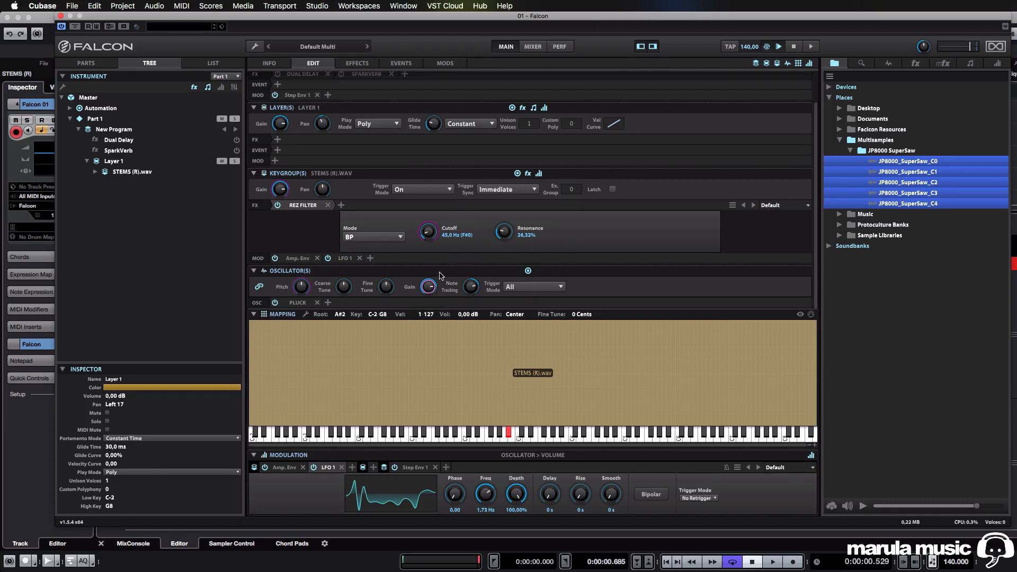
left_click(293, 305)
right_click(426, 289)
mouse_move(450, 293)
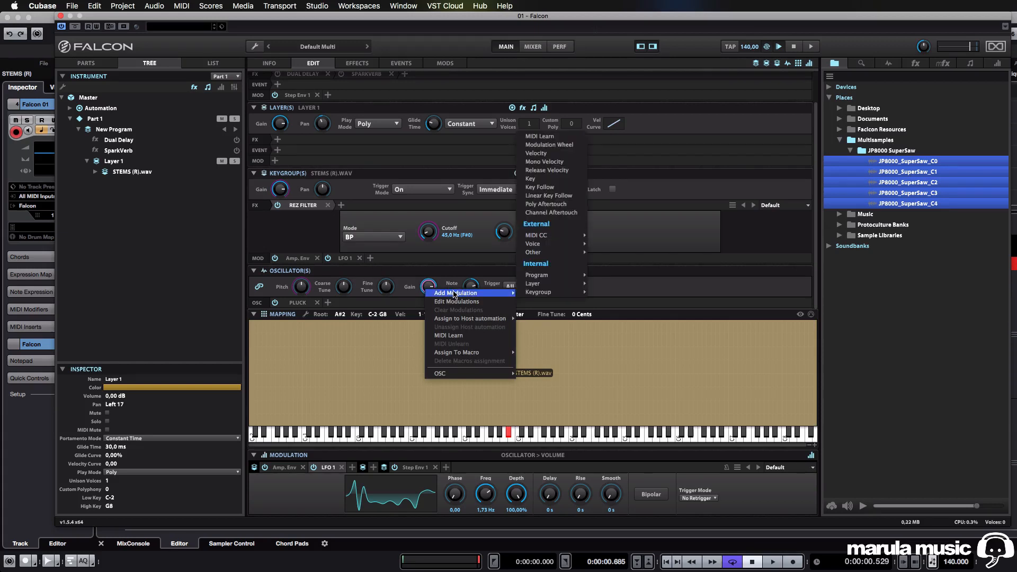
mouse_move(539, 295)
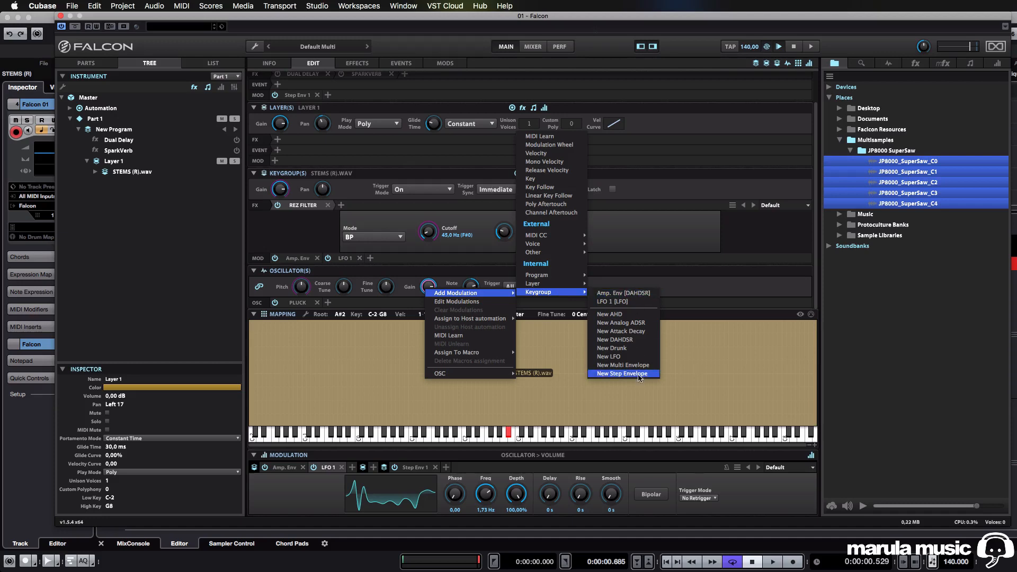
left_click(638, 374)
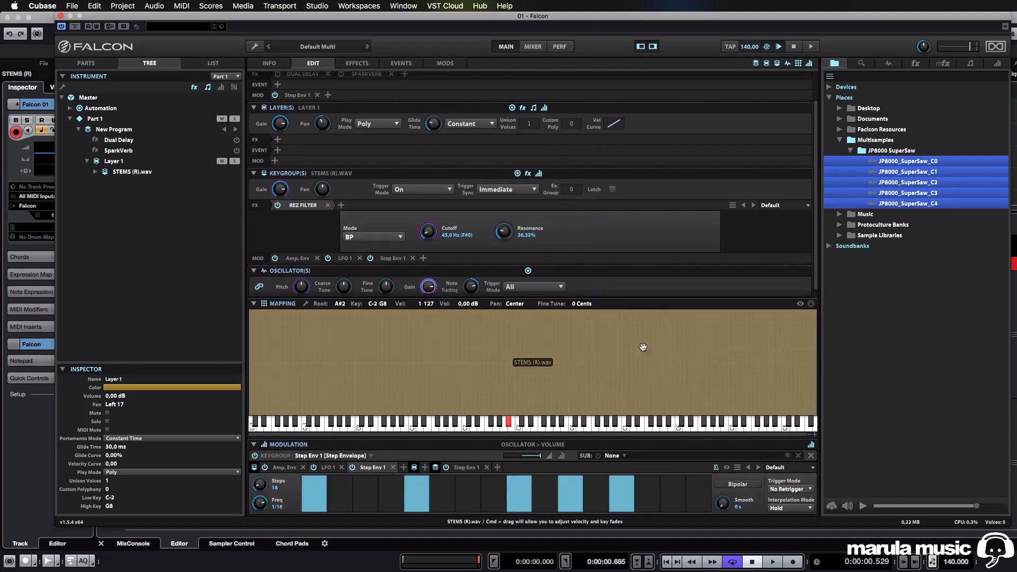
Set the gain Step Envelope to 32 steps at a 1/32 rate and raise steps 3, 6 and 7 to full
scroll(580, 253, "down", 1)
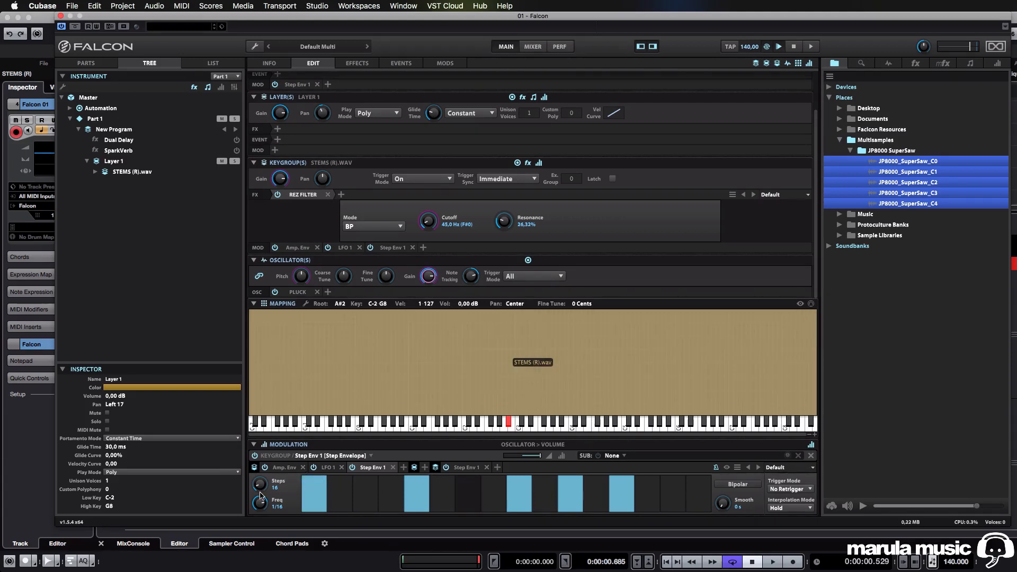
left_click_drag(261, 490, 264, 473)
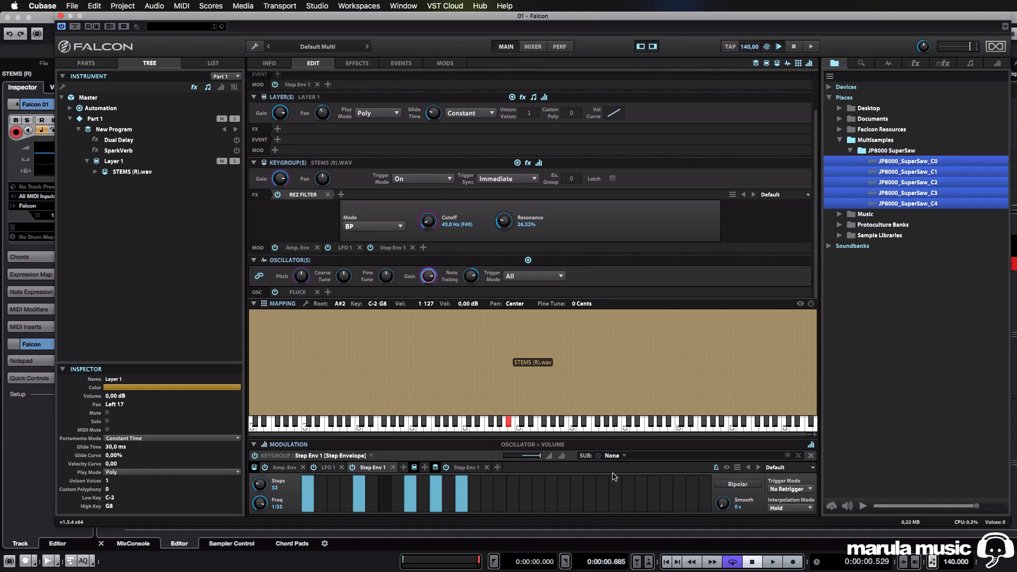
left_click(333, 479)
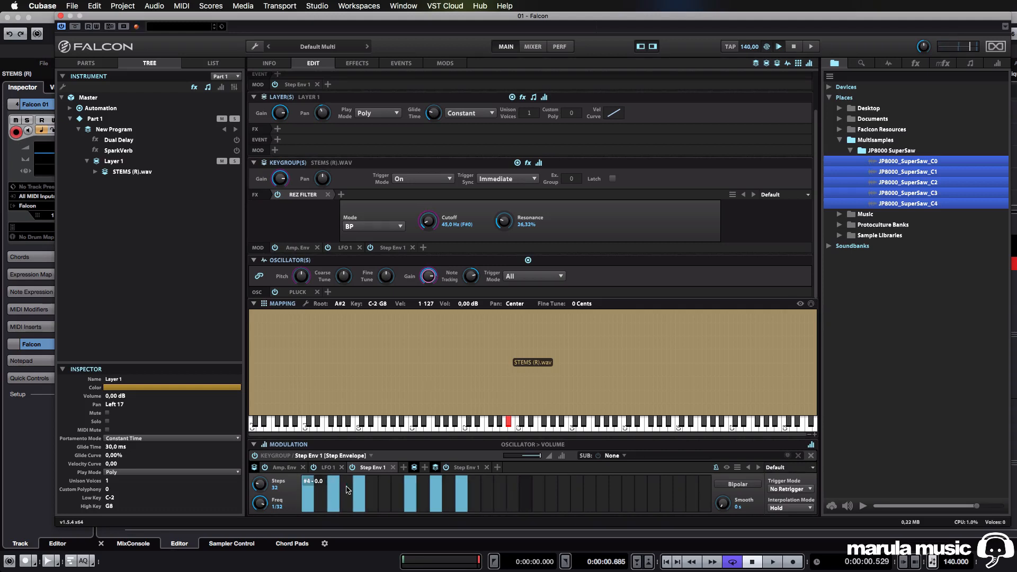
left_click(371, 479)
left_click(386, 478)
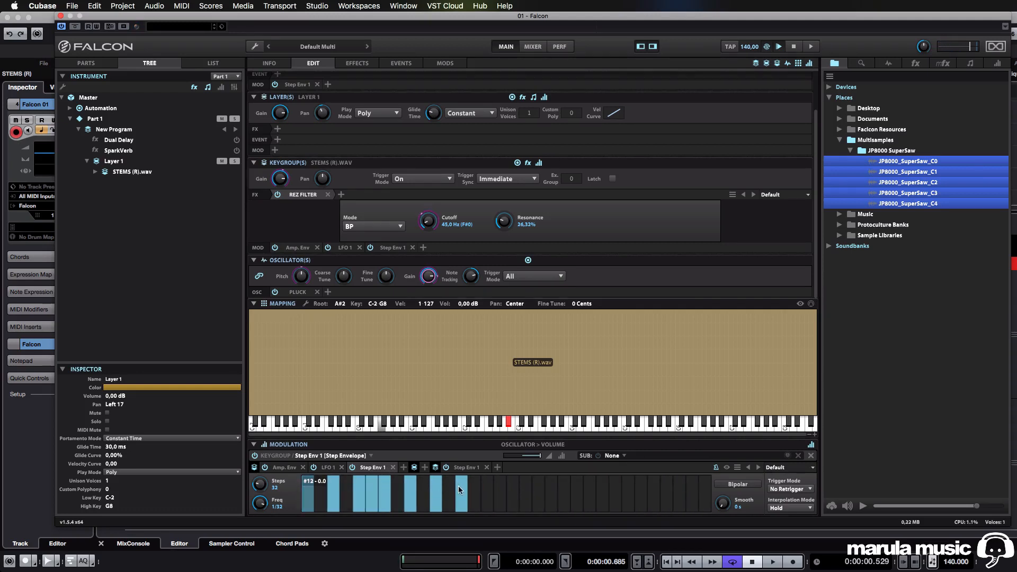
Extend the gain Step Envelope pattern by raising steps 15, 17, 18, 21, 23, 25 and 26 to full
left_click(487, 500)
left_click(511, 500)
left_click(524, 501)
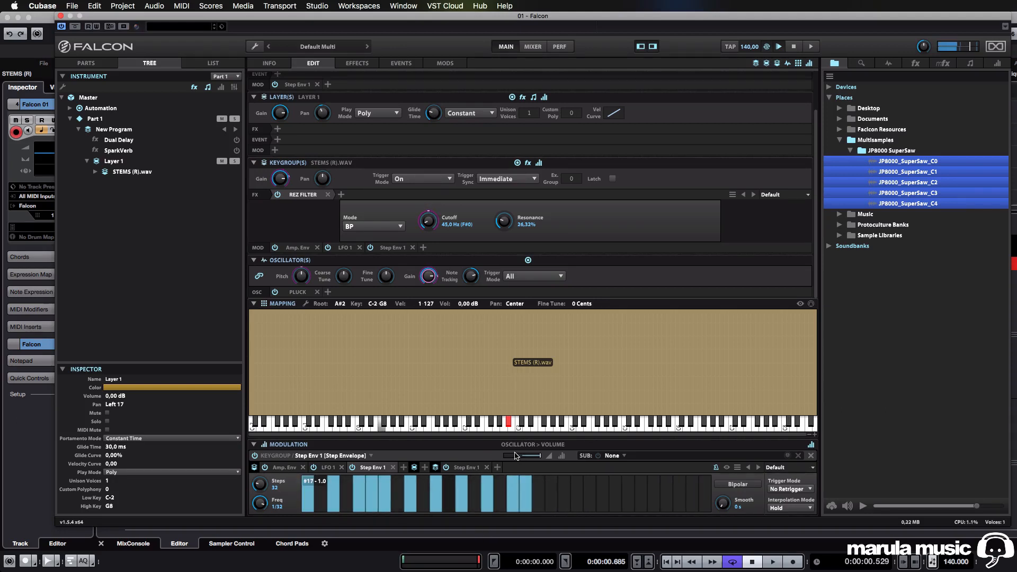
left_click(551, 484)
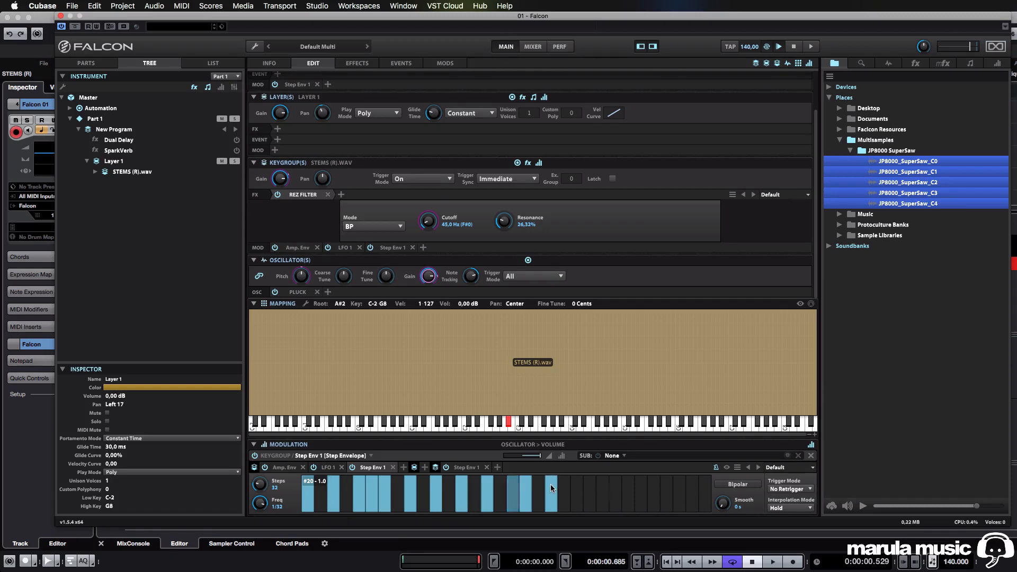
mouse_move(551, 484)
left_mouse_down()
mouse_move(553, 517)
mouse_move(563, 464)
left_mouse_up()
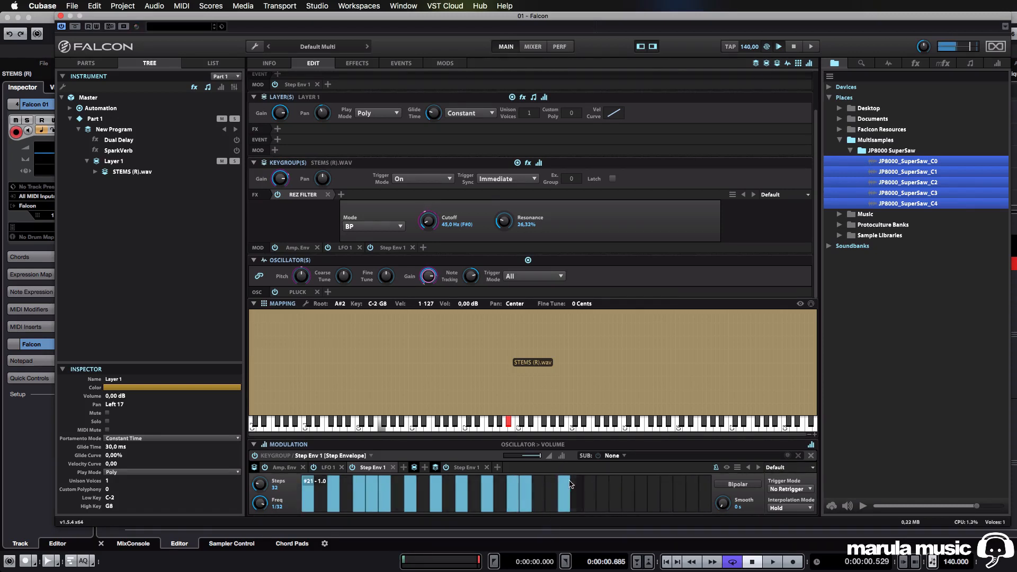
left_click(589, 479)
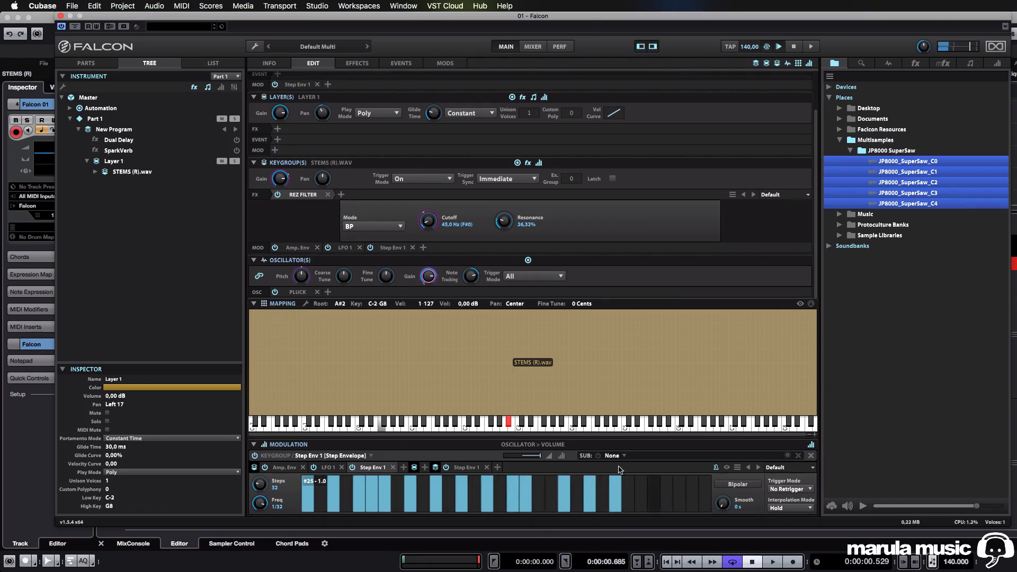
left_click_drag(615, 479, 628, 478)
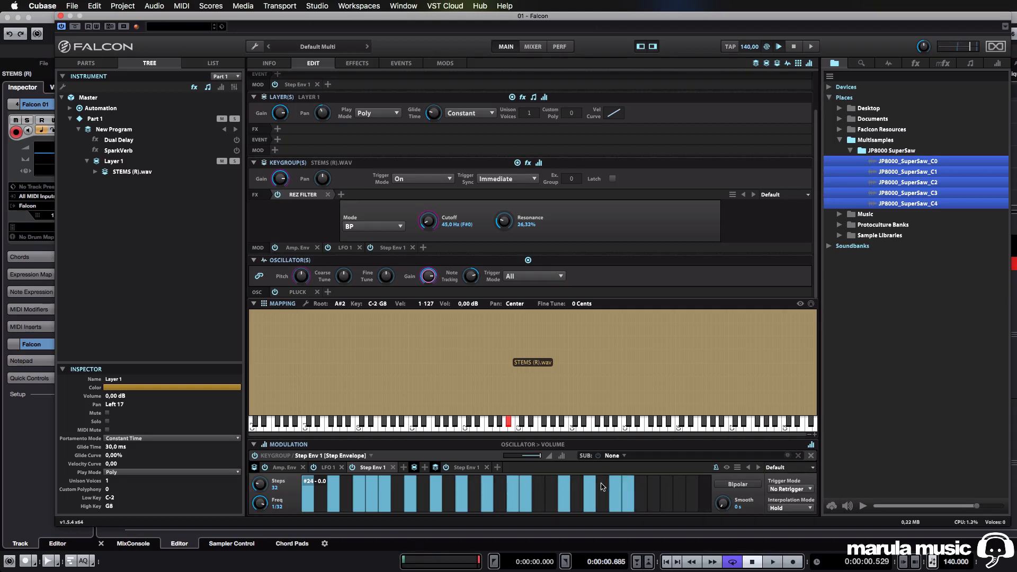
Set the gain Step Envelope to Retrigger and extend its rhythm with more full steps between 19 and 31
left_click(814, 486)
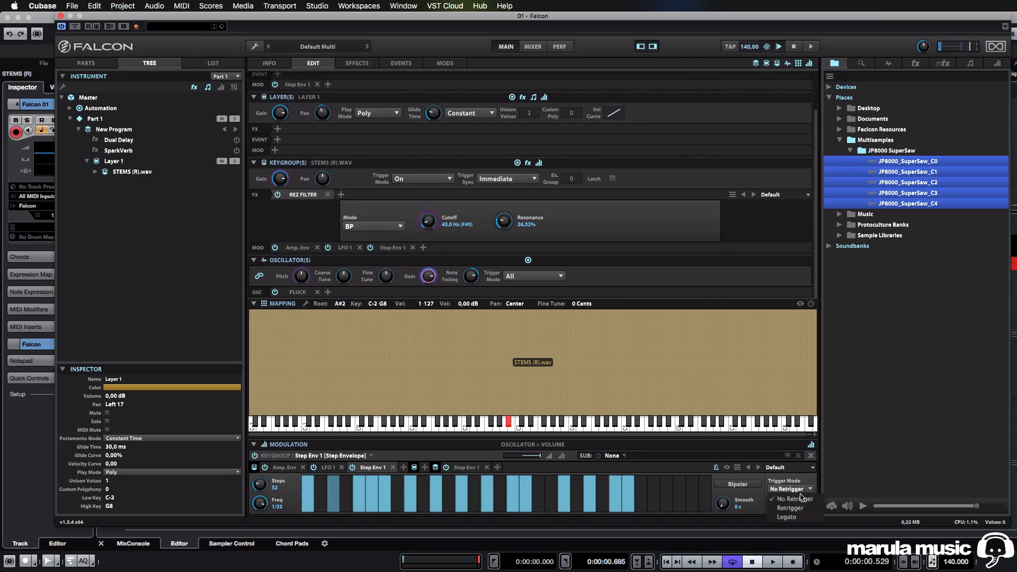
left_click(791, 498)
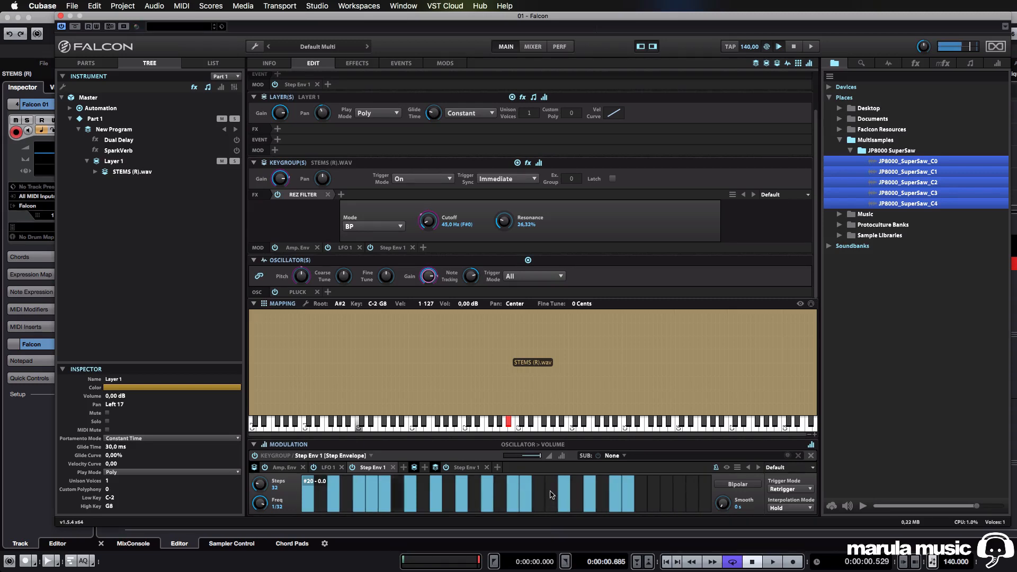
left_click_drag(538, 500, 543, 450)
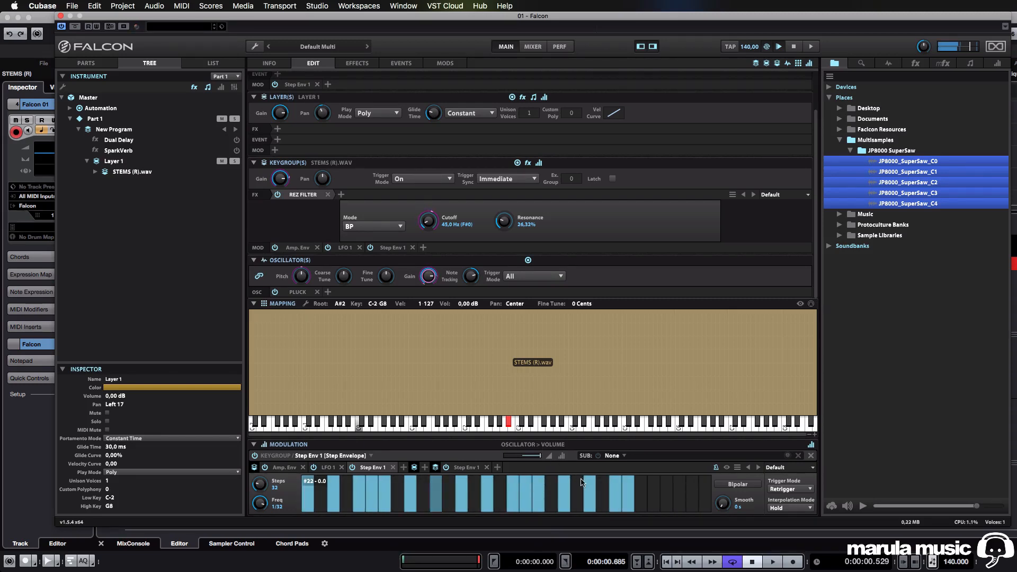
mouse_move(578, 494)
left_mouse_down()
mouse_move(579, 472)
mouse_move(630, 515)
mouse_move(643, 464)
mouse_move(688, 466)
left_mouse_up()
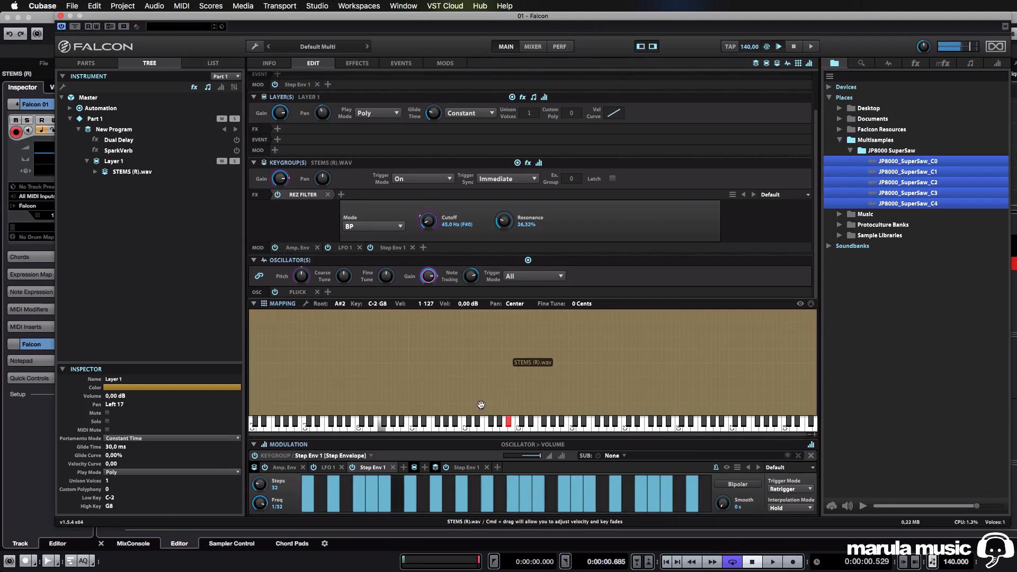
Set the Rez Filter's cutoff to 48.1 Hz
left_click(428, 220)
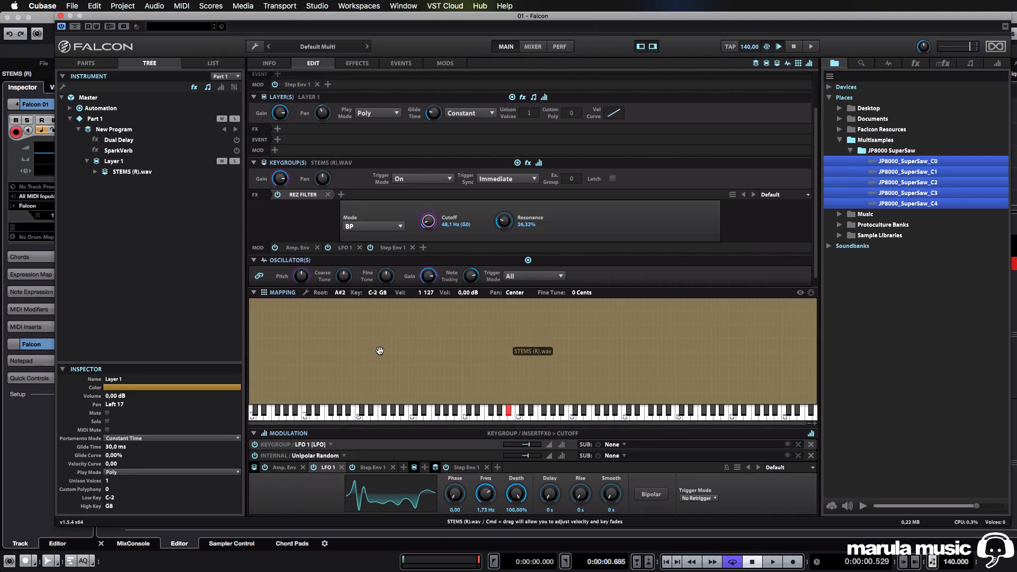
left_click(432, 413)
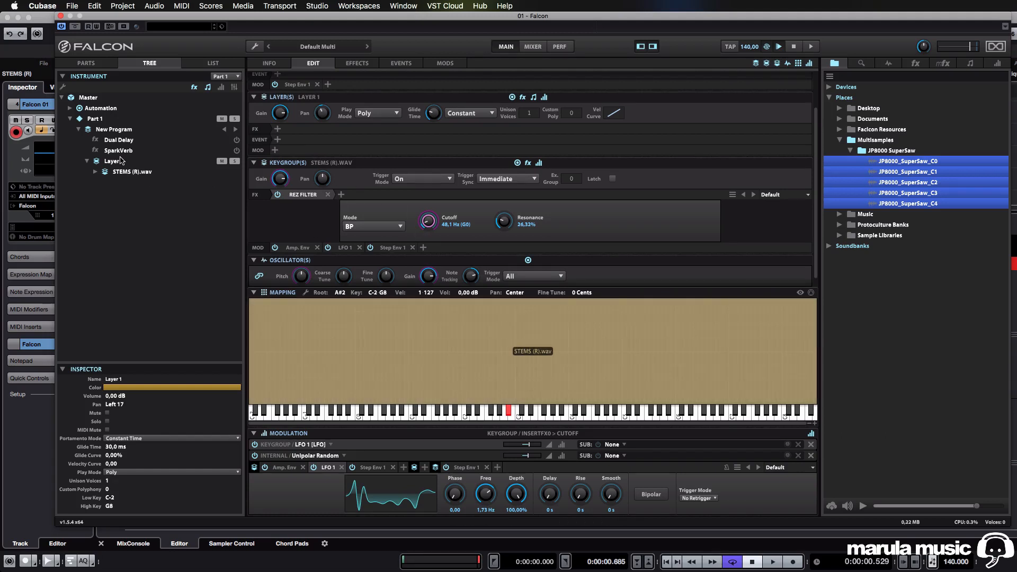
Add an Arpeggiator event processor to Layer 1 and set its resolution to 1/4
left_click(114, 161)
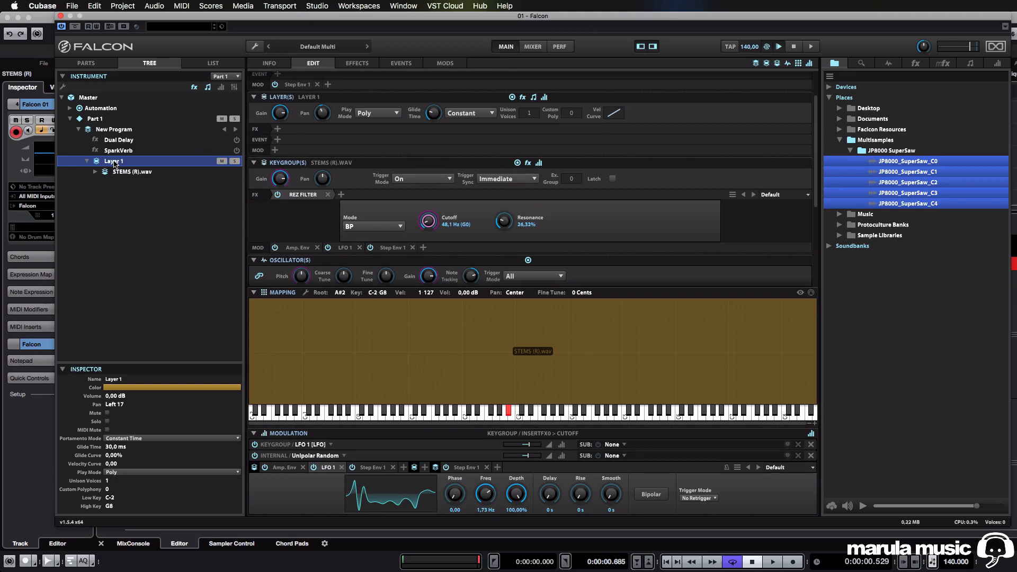
right_click(114, 162)
mouse_move(151, 170)
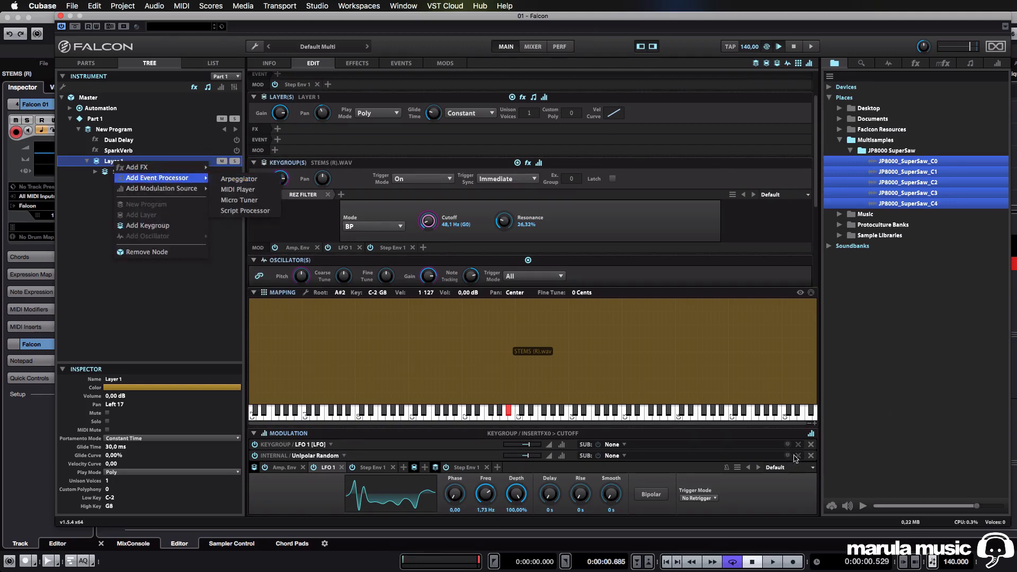
left_click(239, 179)
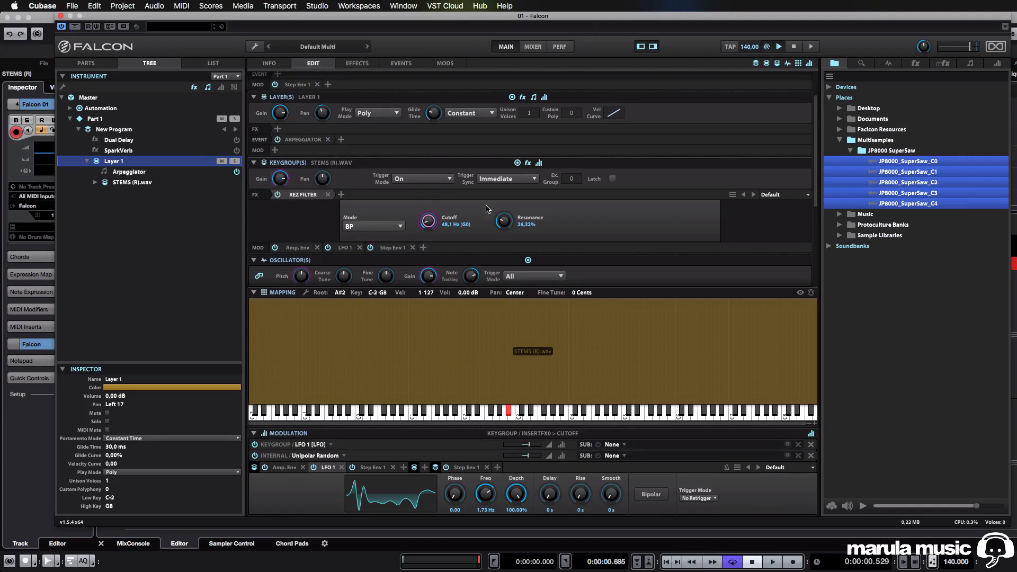
left_click(310, 140)
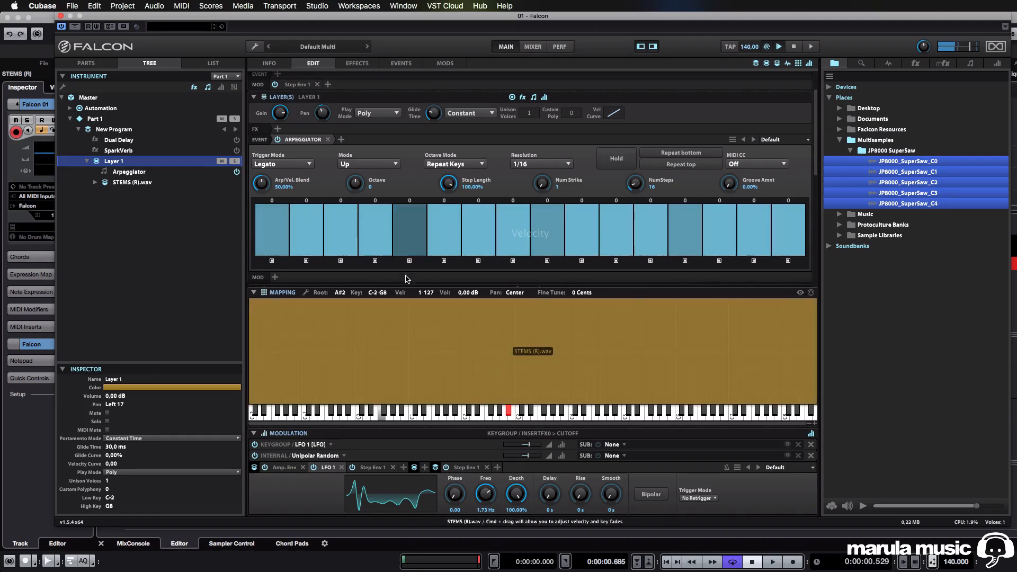
left_click(530, 164)
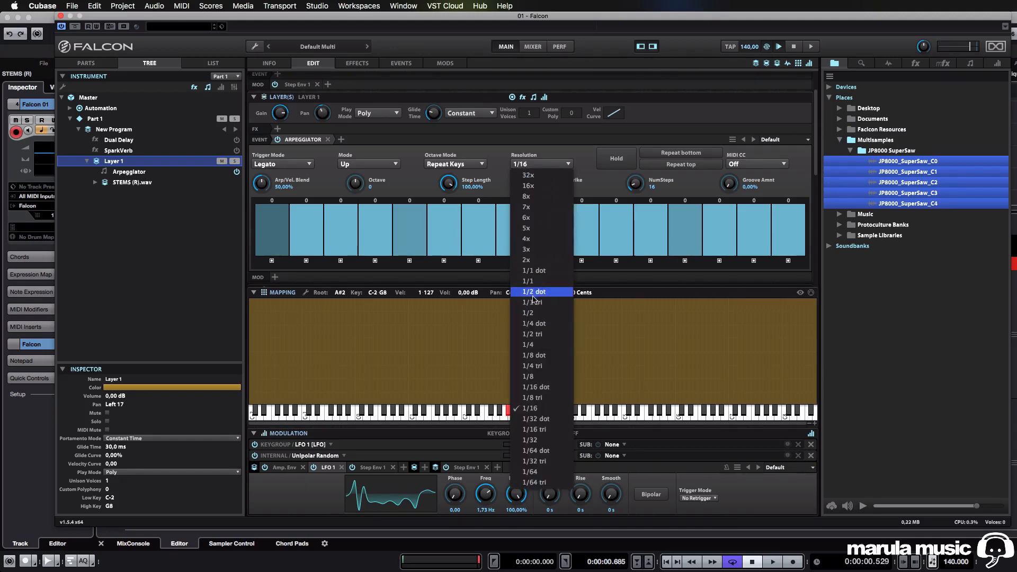
left_click(535, 345)
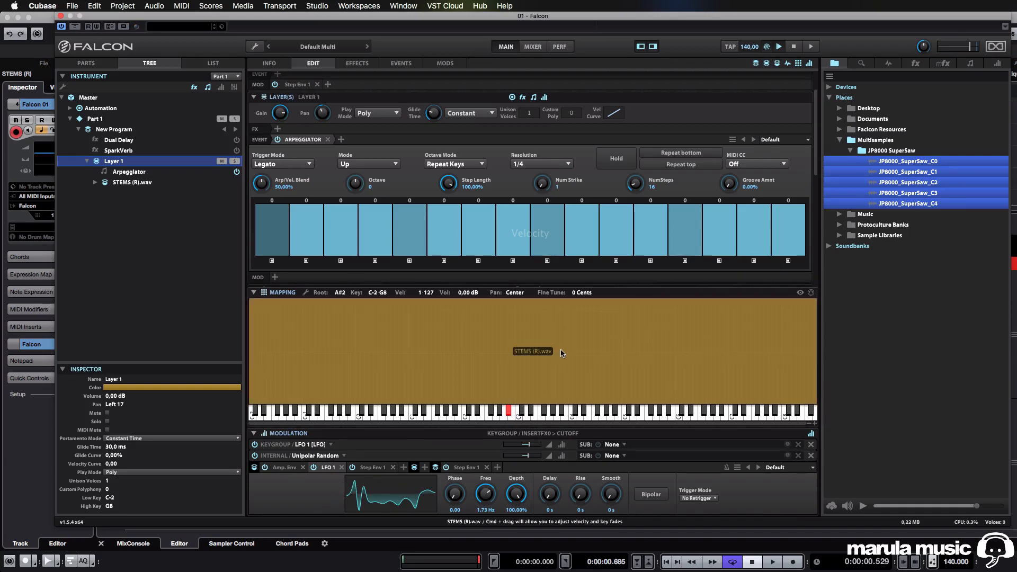
Set the gain Step Envelope's trigger mode to No Retrigger
left_click(372, 467)
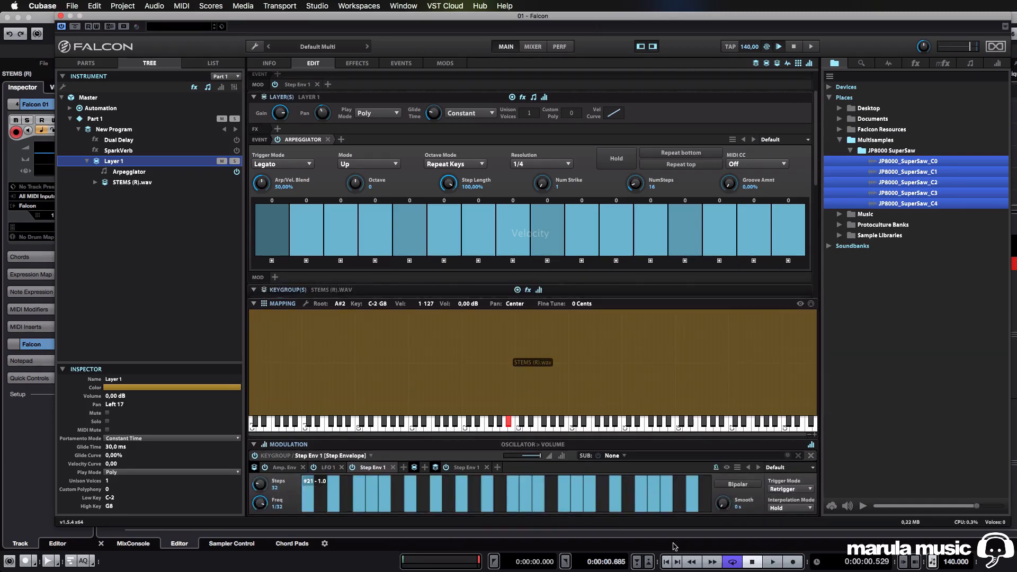
left_click(792, 489)
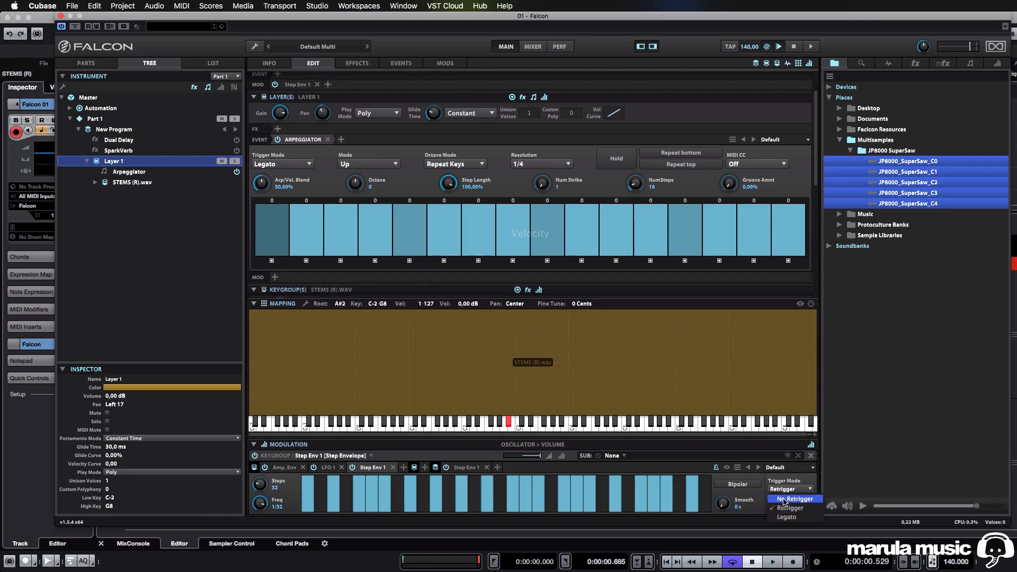
left_click(789, 503)
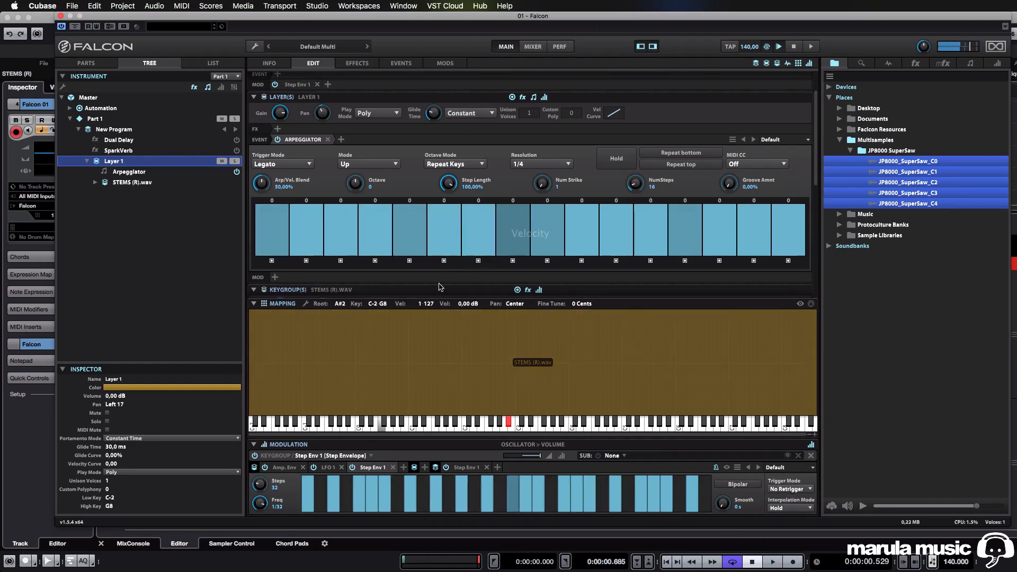
Try the Arpeggiator at a resolution of 1/8, and settle on 1/16
left_click(543, 164)
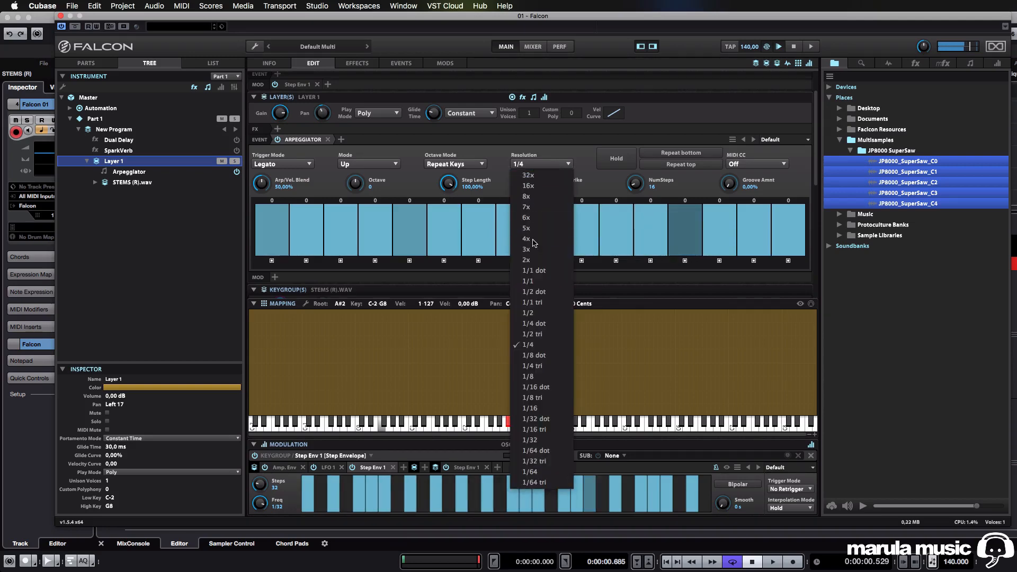
left_click(528, 376)
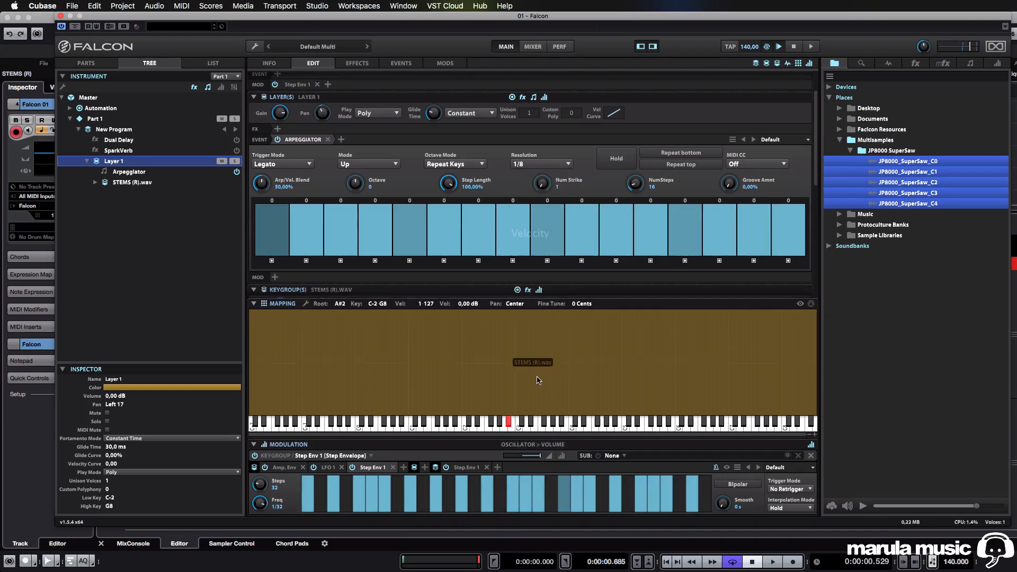
left_click(540, 164)
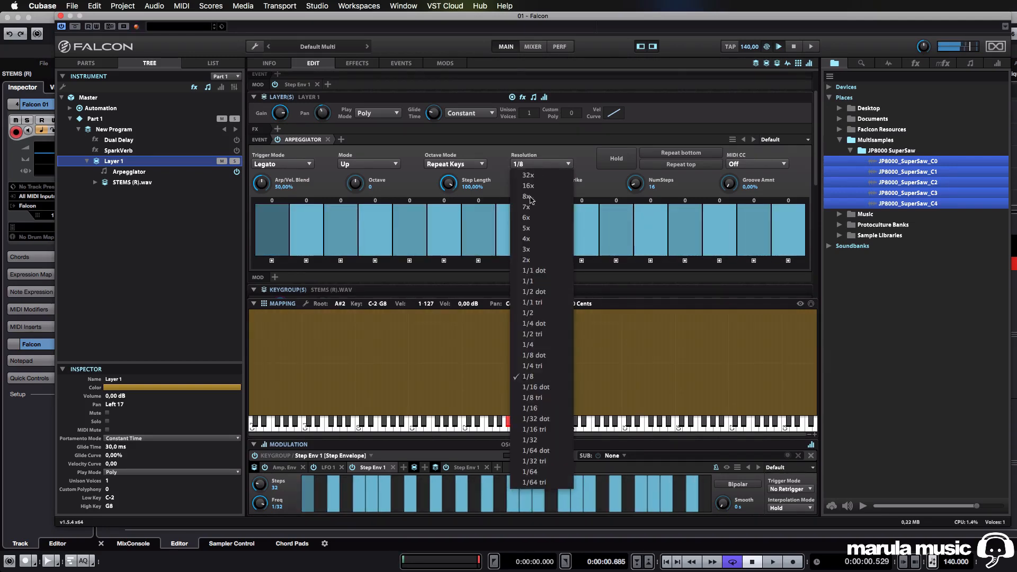
left_click(530, 408)
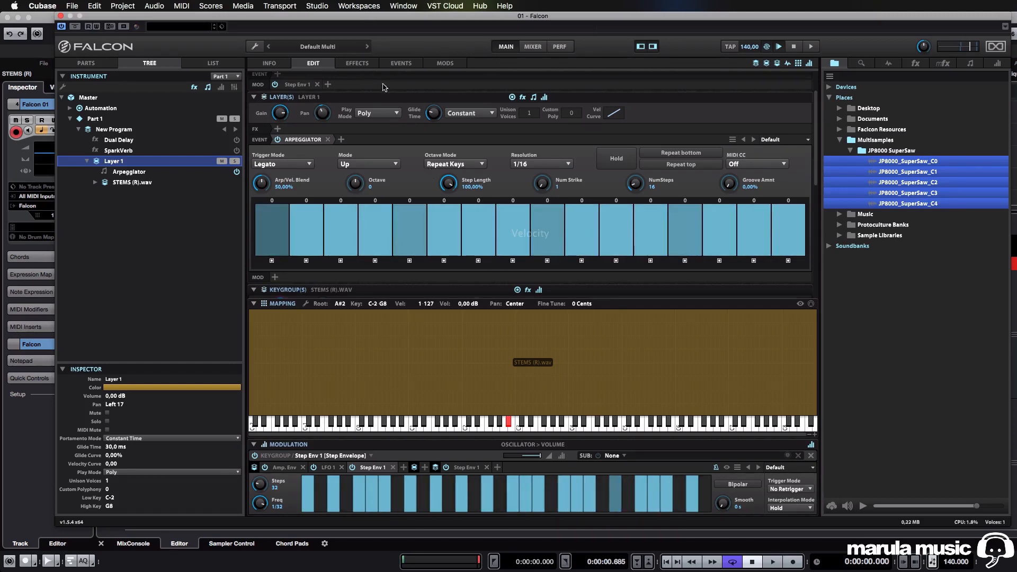
Move the Falcon window aside and create a one-bar MIDI part at bar 1 on Cubase's Falcon 01 track
mouse_move(329, 19)
left_mouse_down()
mouse_move(685, 63)
mouse_move(695, 77)
left_mouse_up()
left_click(372, 160)
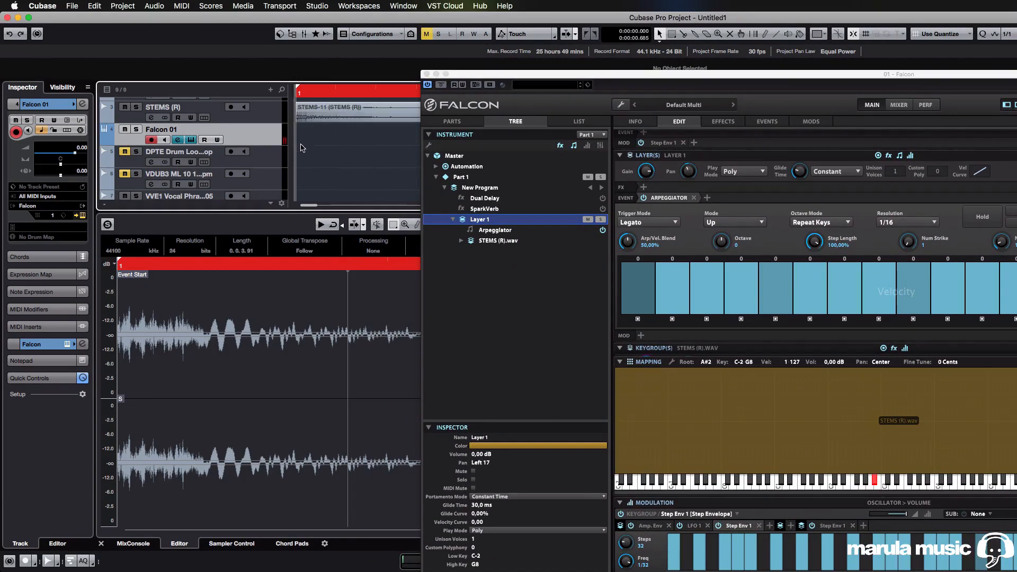
left_click_drag(300, 139, 401, 139)
left_click_drag(468, 74, 566, 74)
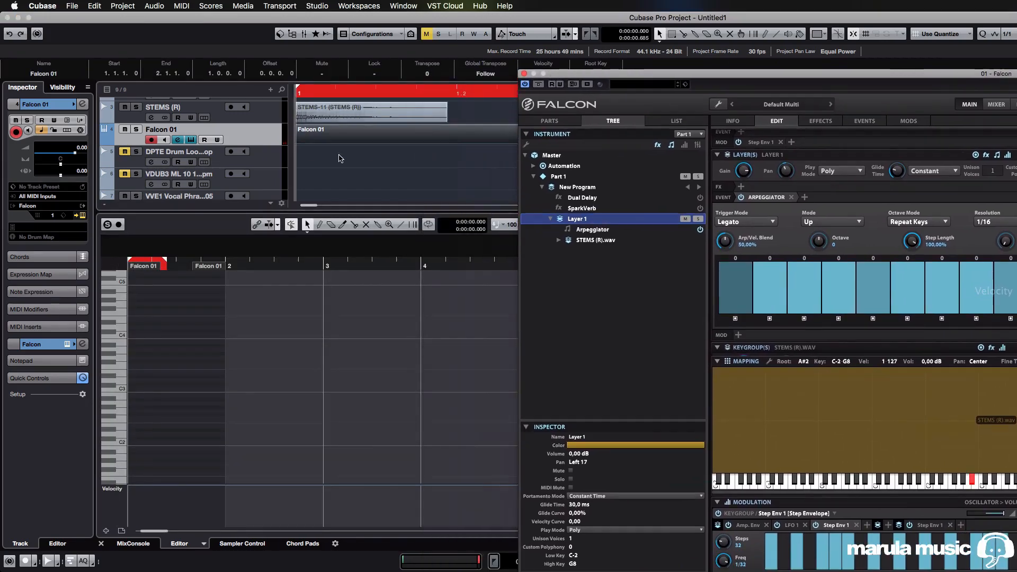
Split the Falcon 01 part just past the end of the STEMS hit and delete the remainder, keeping the short first section
left_click(340, 157)
key("g")
key("g")
key("g")
key("g")
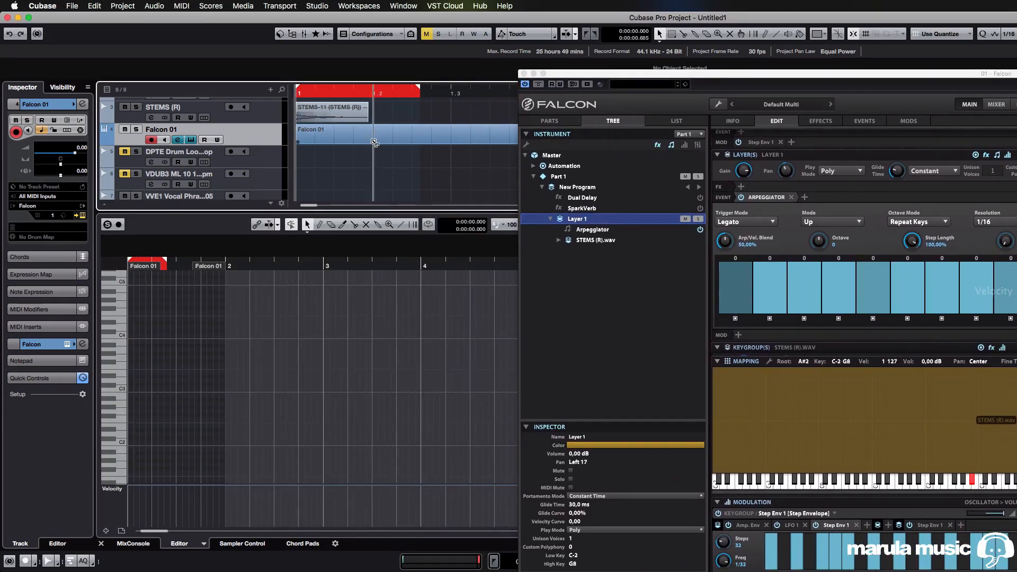
left_click(374, 140, "alt")
key("Delete")
left_click(329, 132)
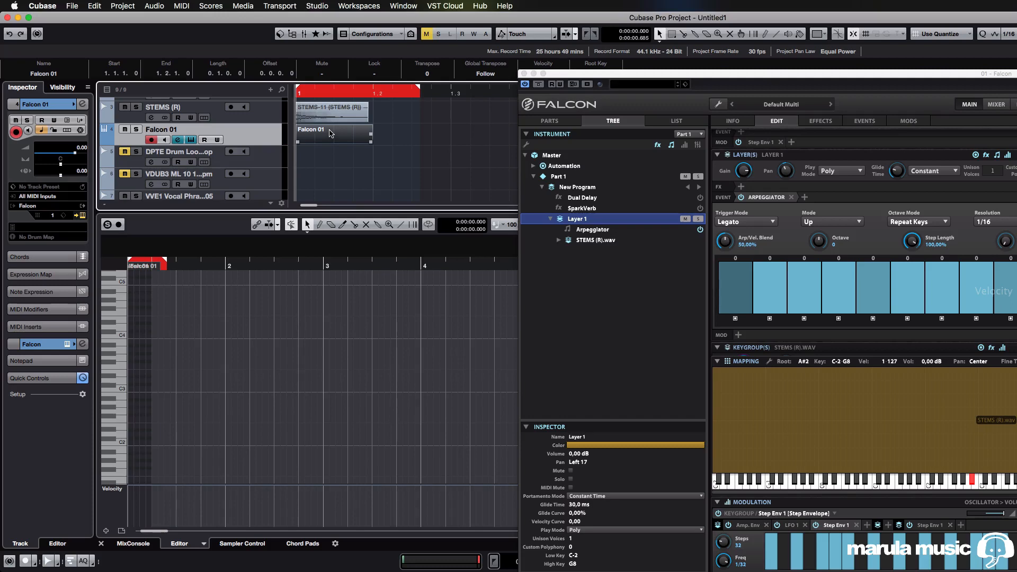
Draw a sustained F0 note with velocity 100 across the full length of the short Falcon 01 part
left_click(178, 372)
key("h")
key("h")
key("h")
key("h")
key("h")
key("h")
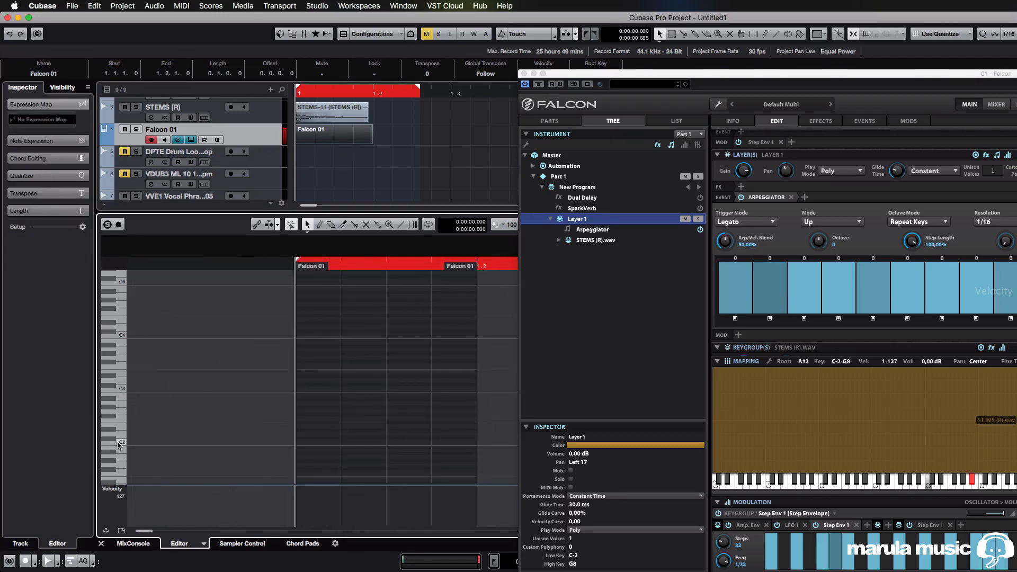
scroll(116, 442, "down", 4)
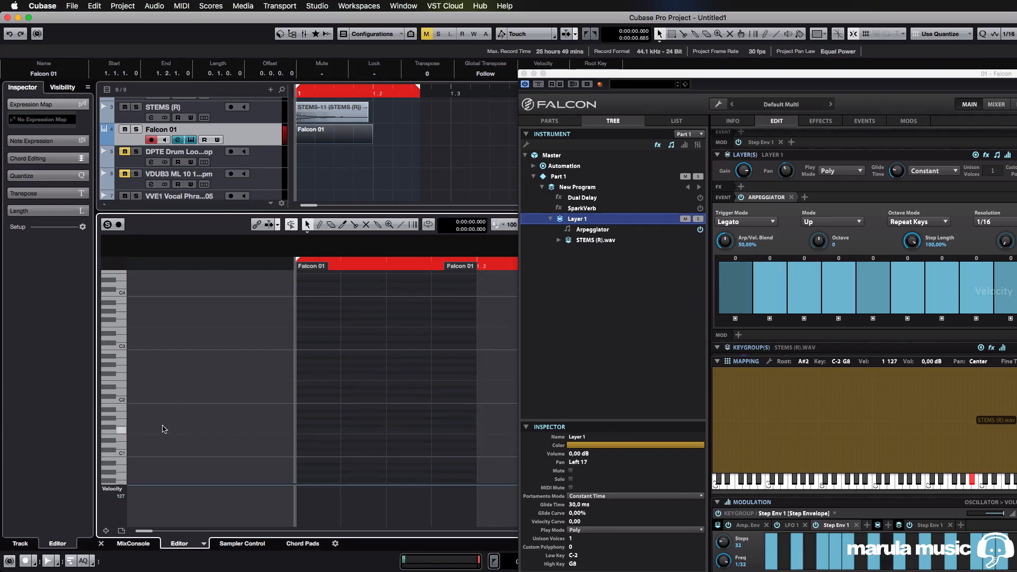
scroll(117, 447, "down", 4)
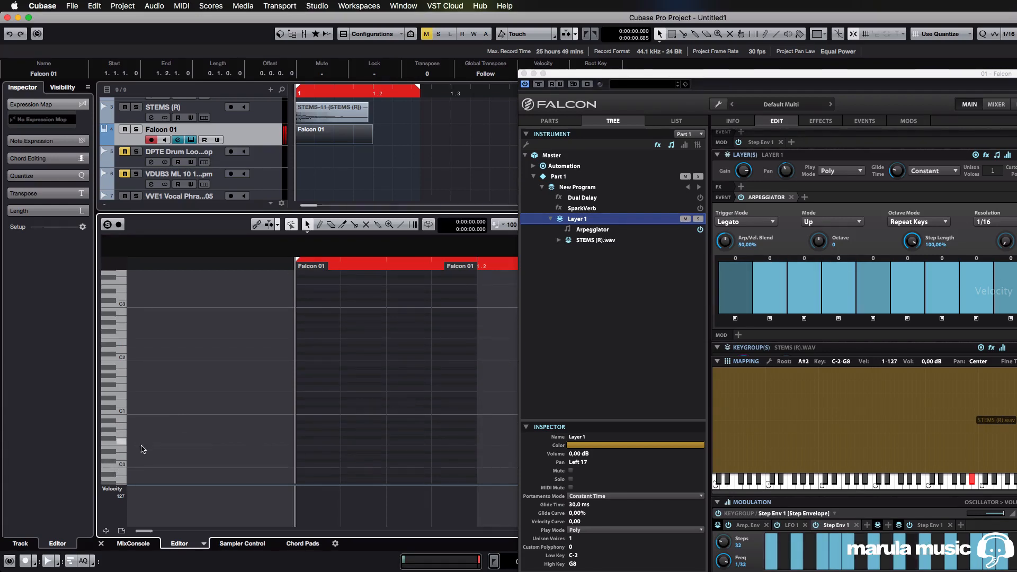
left_click(122, 442)
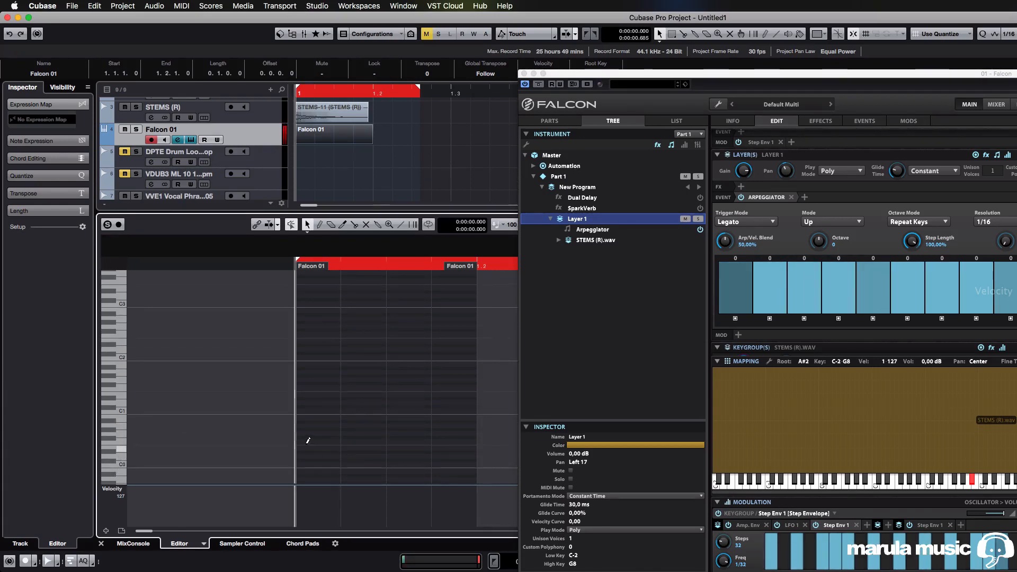
mouse_move(307, 441)
left_mouse_down()
mouse_move(445, 442)
mouse_move(474, 427)
left_mouse_up()
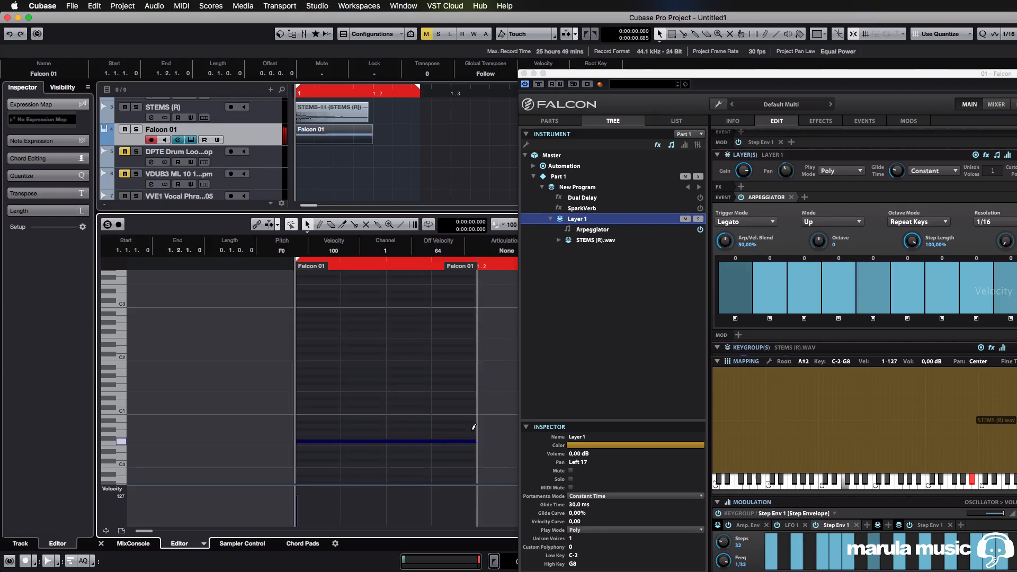
Stretch the Falcon 01 part with its note to fill bar 1, and extend the cycle range to bar 2
left_click(370, 142)
key("g")
key("g")
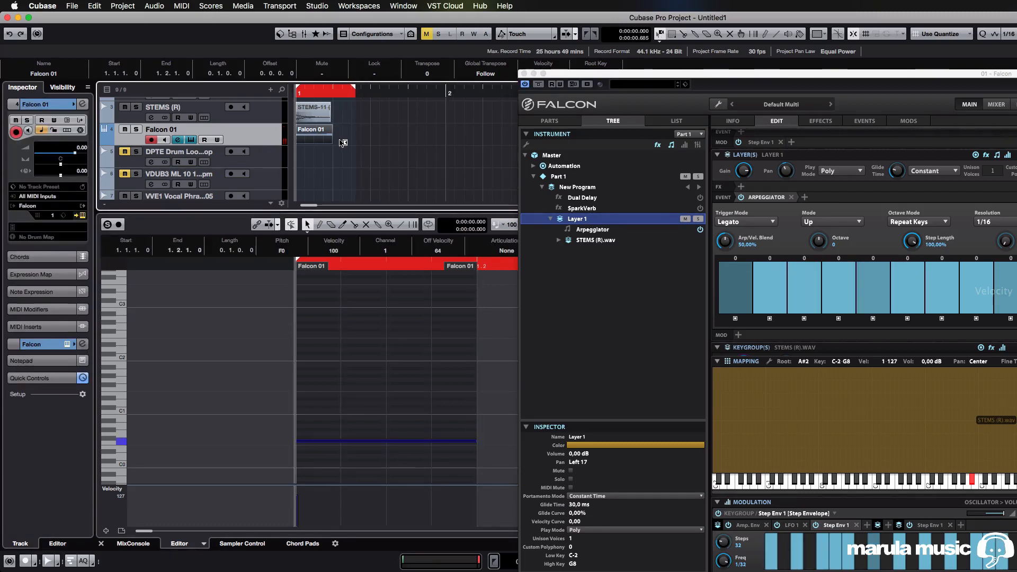
left_click_drag(329, 143, 445, 143)
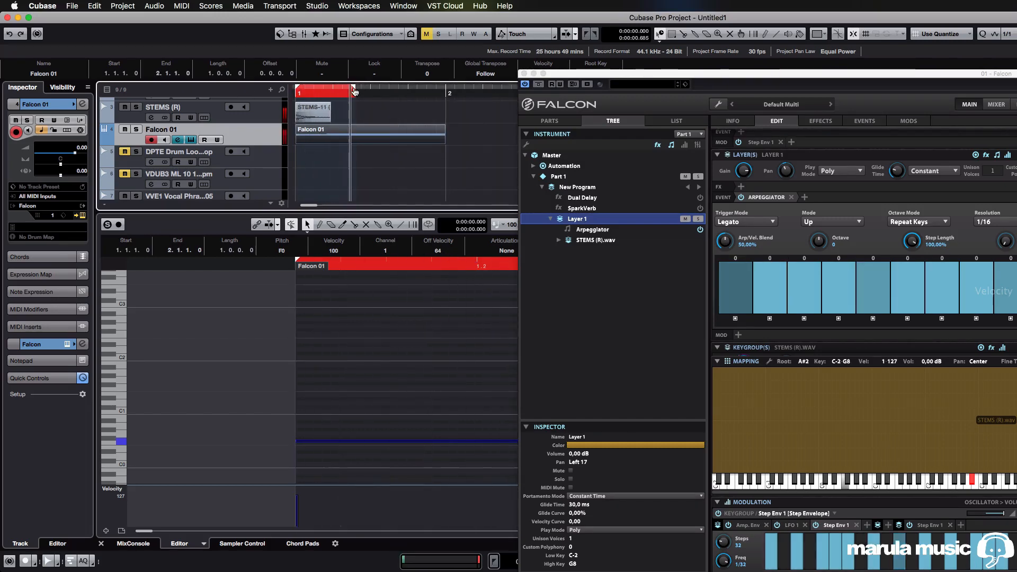
left_click_drag(355, 90, 446, 91)
Delete the short STEMS hit at bar 1 from the STEMS (R) track
scroll(400, 120, "up", 3)
left_click(319, 165)
key("Delete")
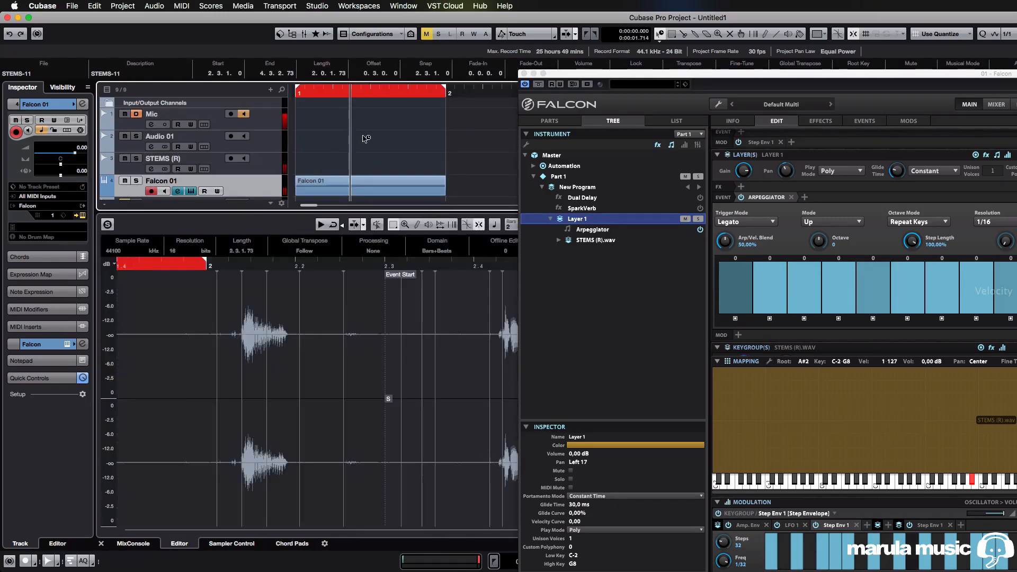
Stretch the Falcon 01 part to four bars, ending at bar 5, and set the cycle range to match
scroll(440, 167, "down", 3)
key("g")
key("g")
key("g")
left_click(345, 148)
key("g")
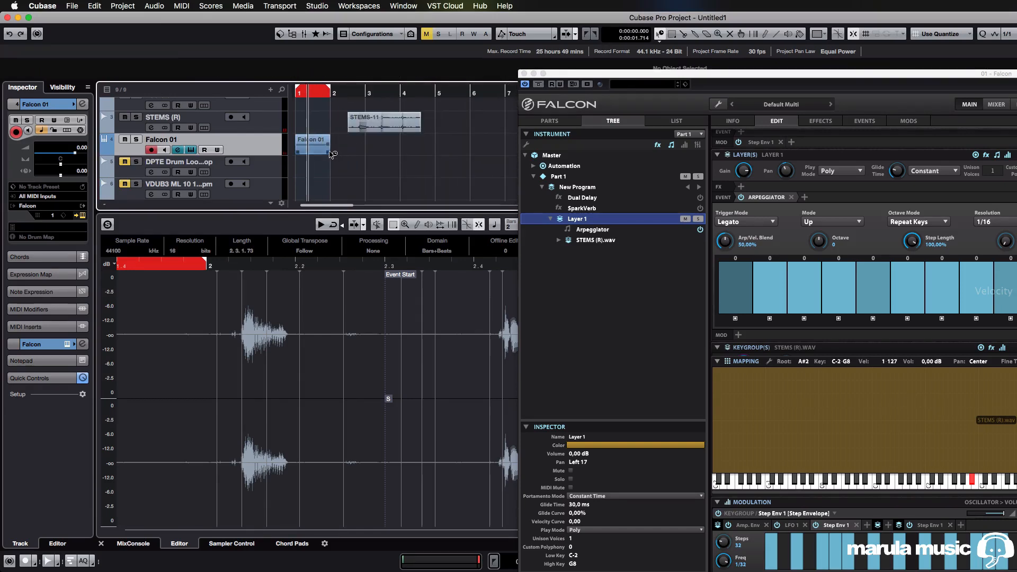
left_click_drag(331, 153, 431, 152)
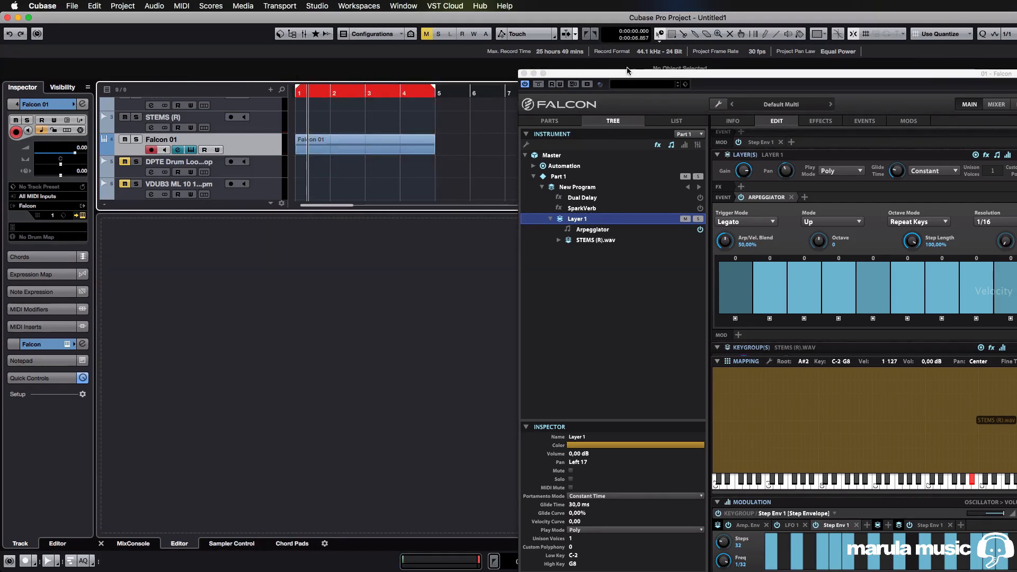
Bring the full Falcon window back into view and set the Arpeggiator's resolution to 1/4
left_click_drag(627, 70, 227, 13)
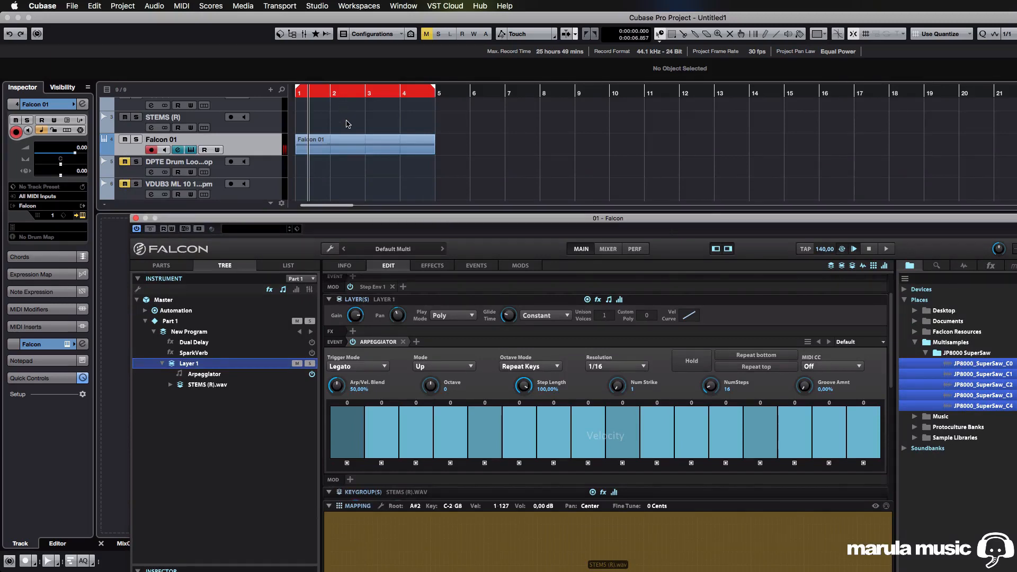
left_click_drag(425, 223, 477, 41)
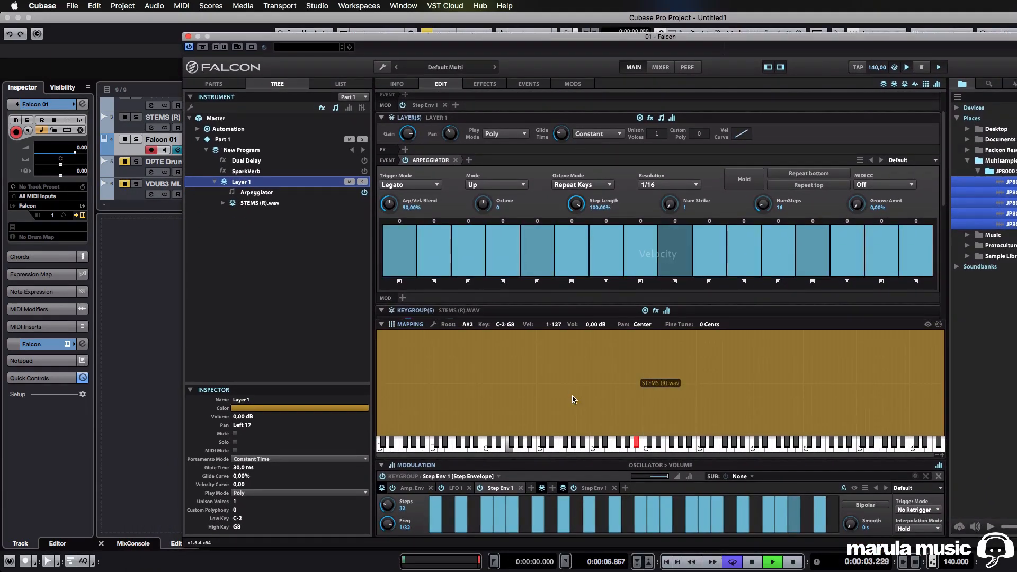
left_click(669, 185)
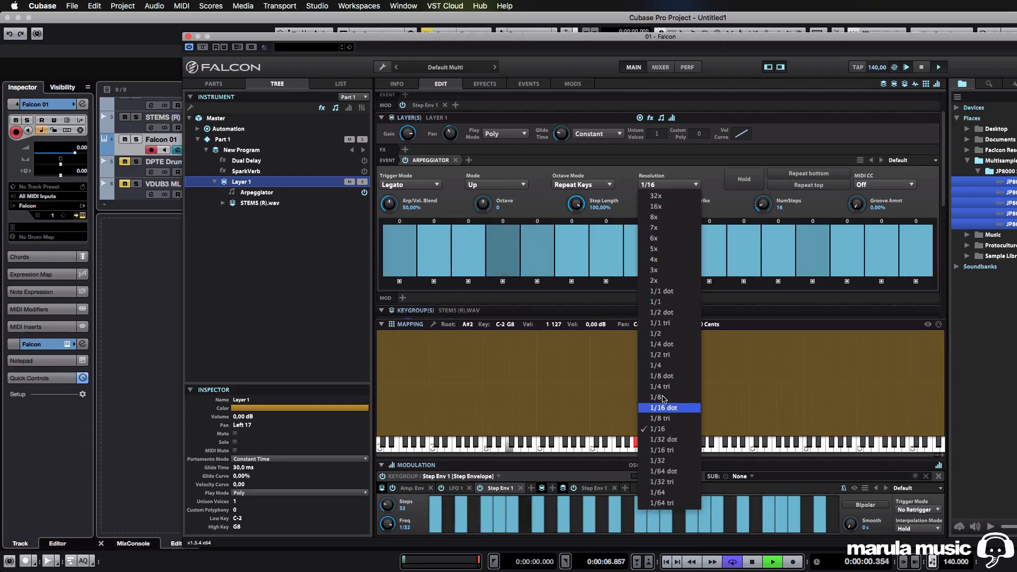
left_click(675, 365)
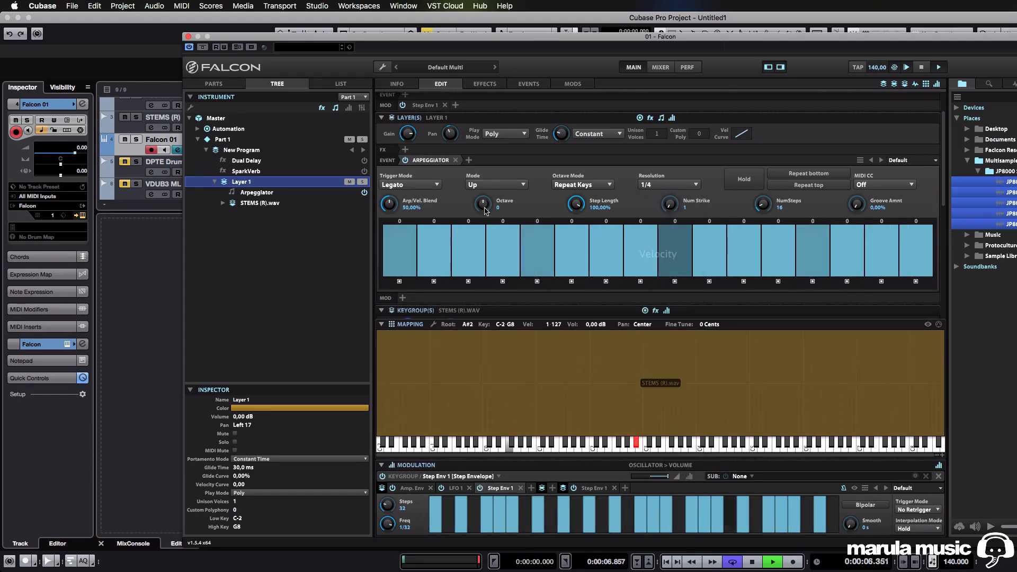
double_click(436, 37)
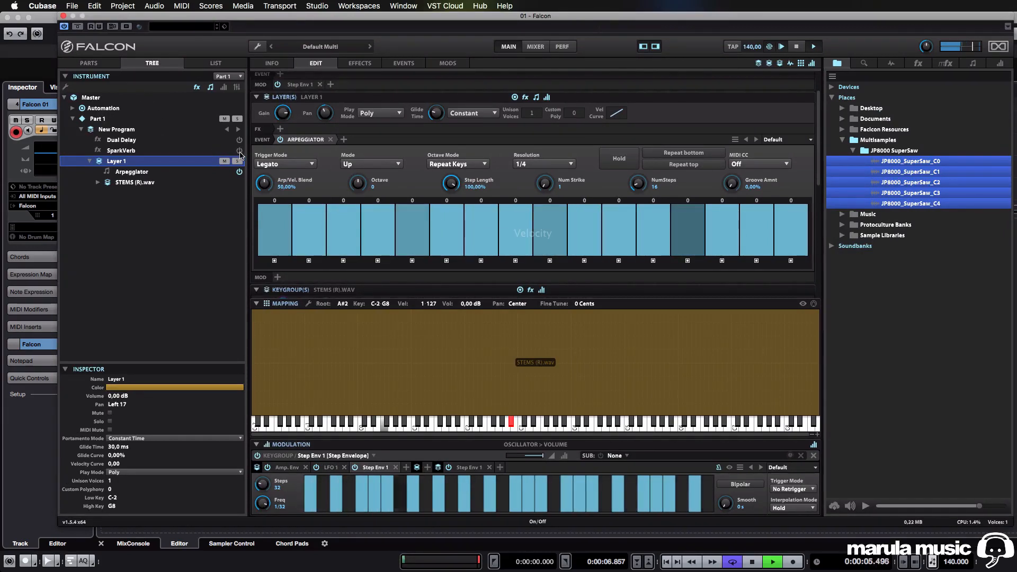
Enable the program's SparkVerb and Dual Delay effects and review each one's settings
left_click(239, 150)
left_click(240, 140)
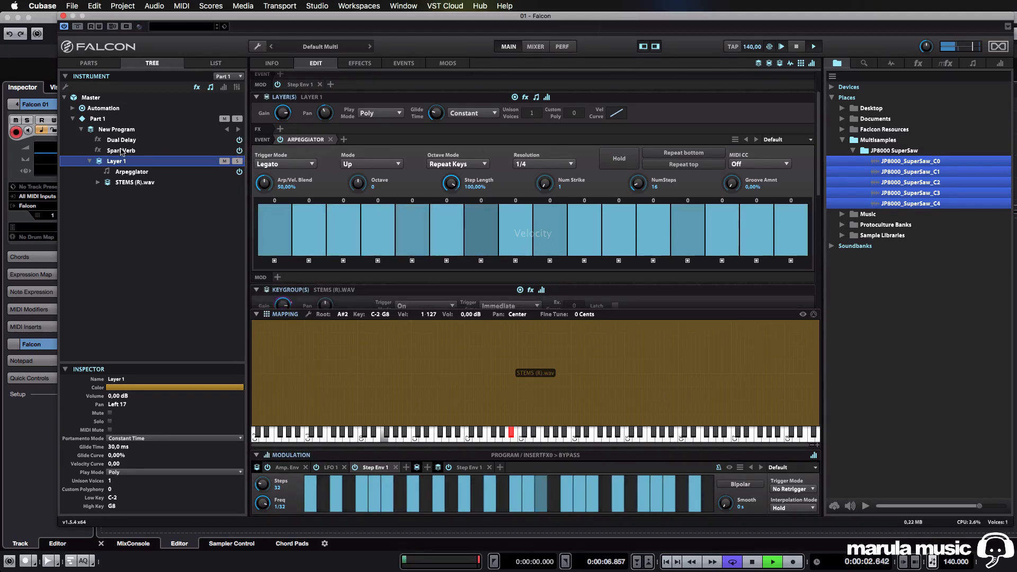
left_click(175, 150)
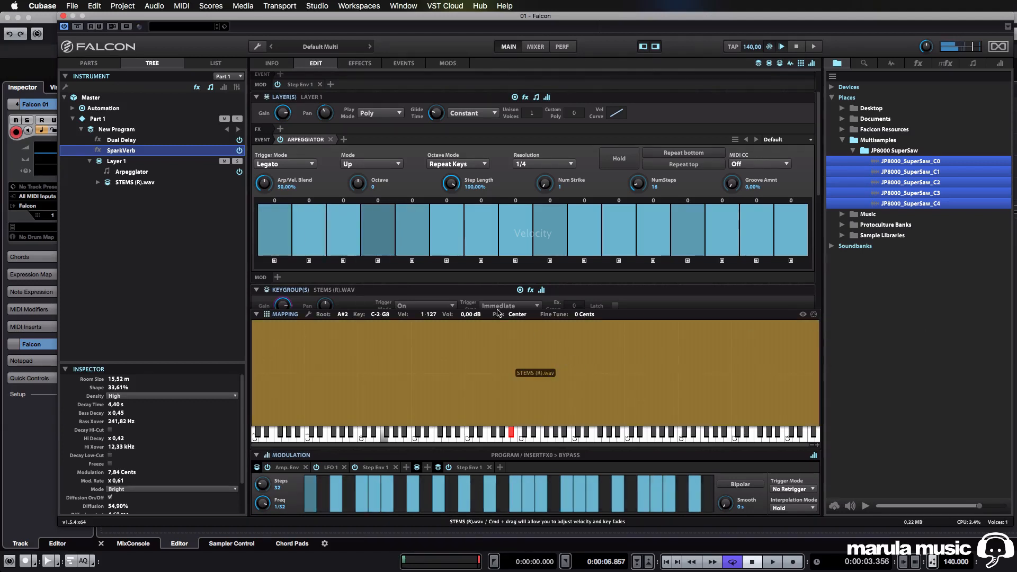
left_click(152, 142)
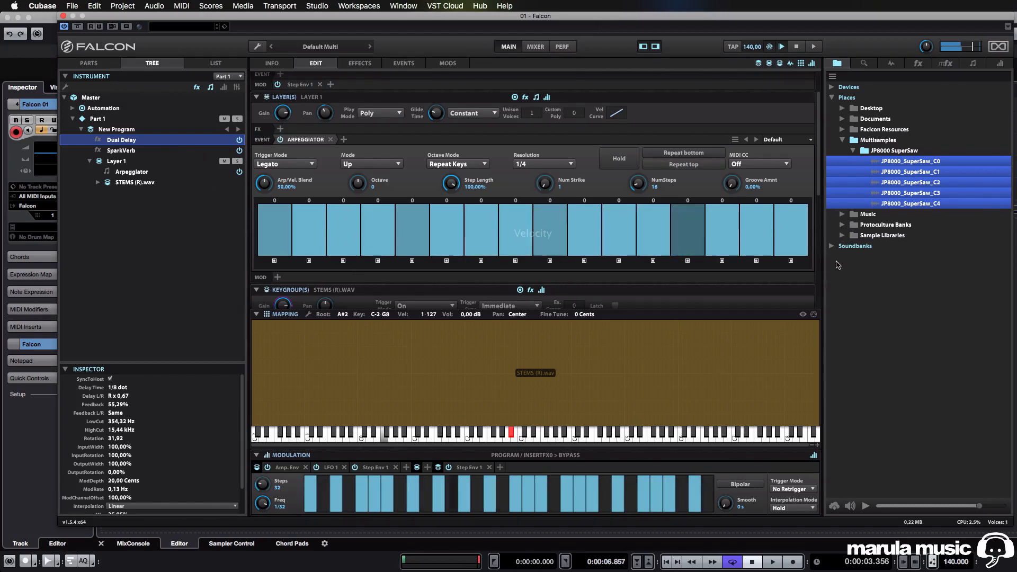
Shrink the keygroup Mapping area to enlarge the editor, and bring the Pluck oscillator's settings into view
scroll(378, 300, "down", 1)
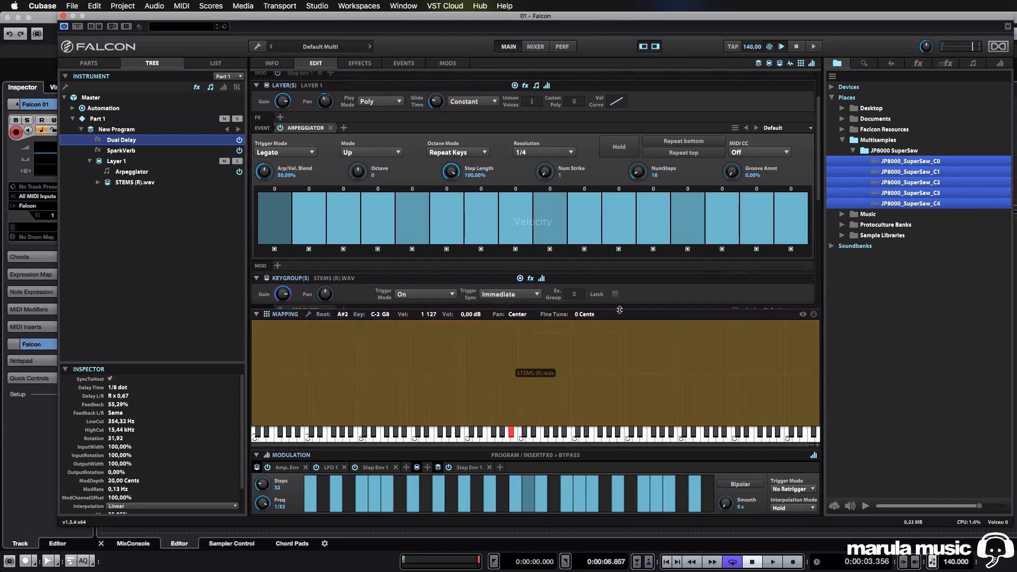
left_click_drag(621, 311, 620, 441)
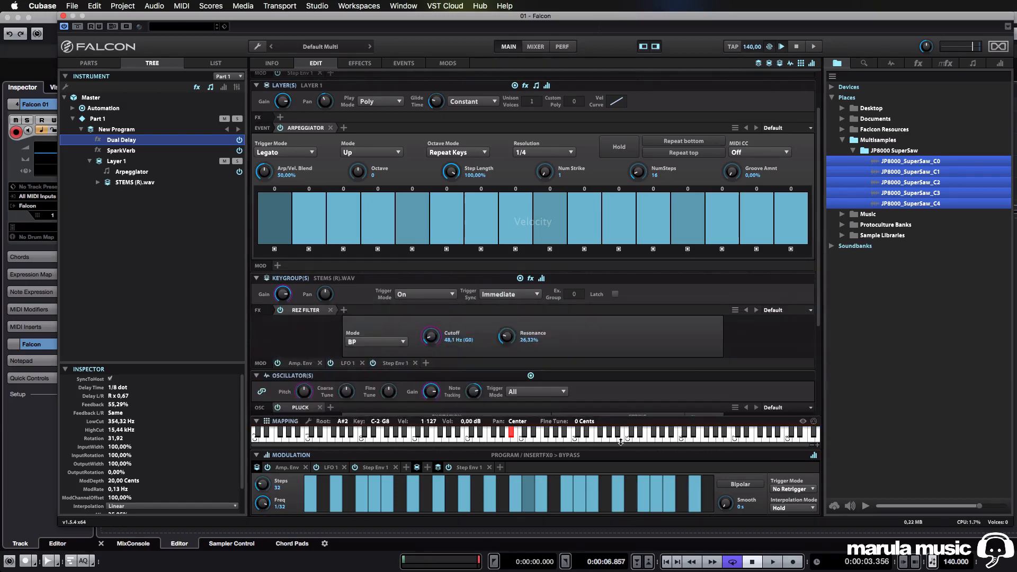
scroll(476, 245, "down", 5)
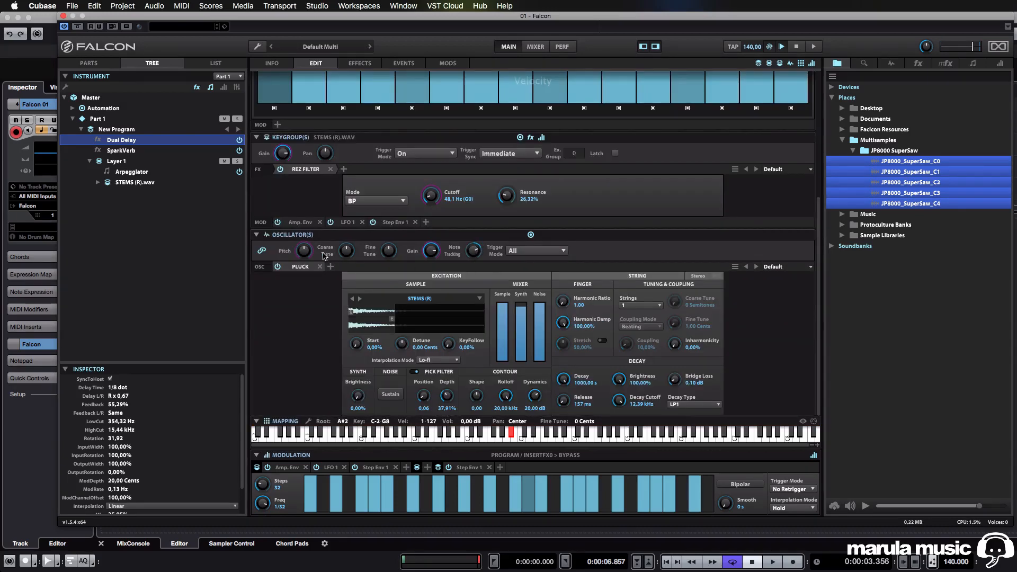